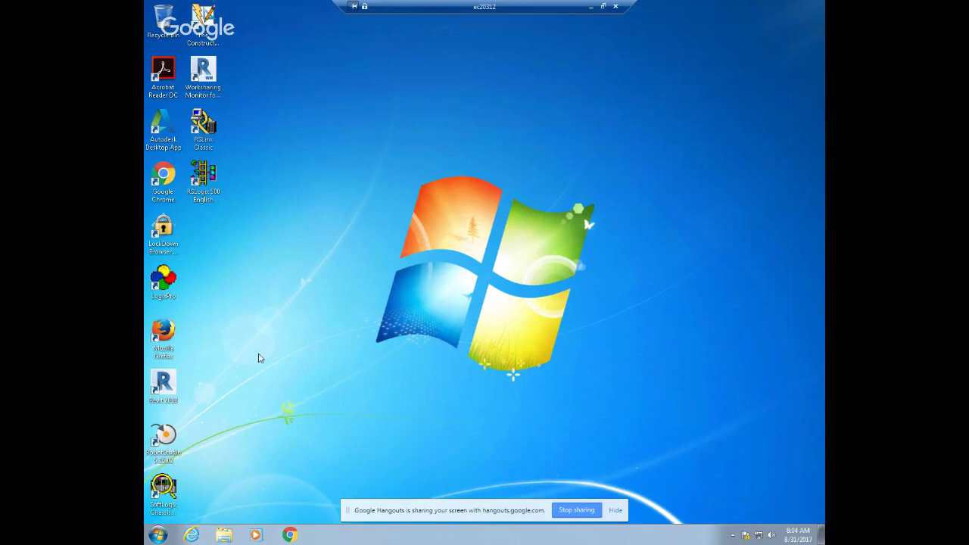
- Launch the RSLinx Classic Launch Control Panel from the RSLinx folder of the installed Rockwell Software programs
click(160, 536)
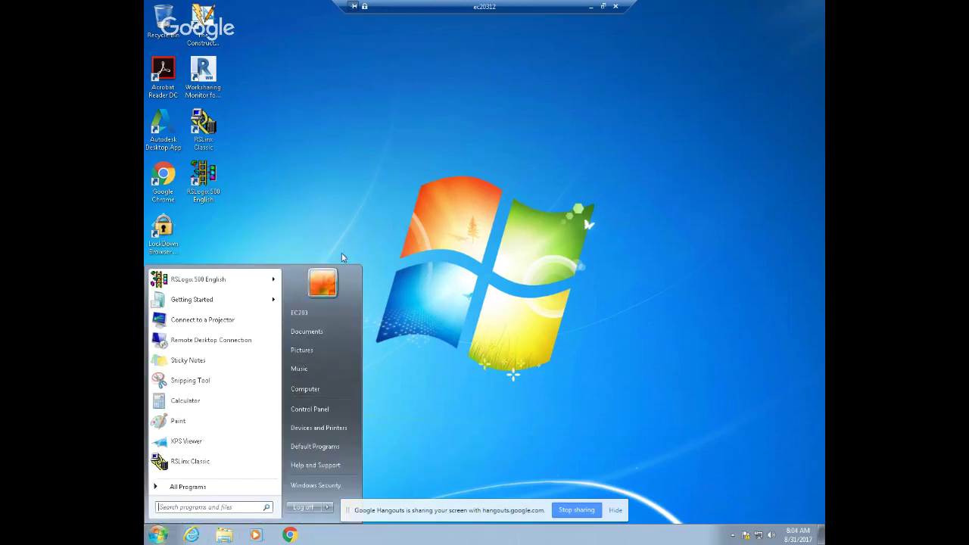
click(356, 185)
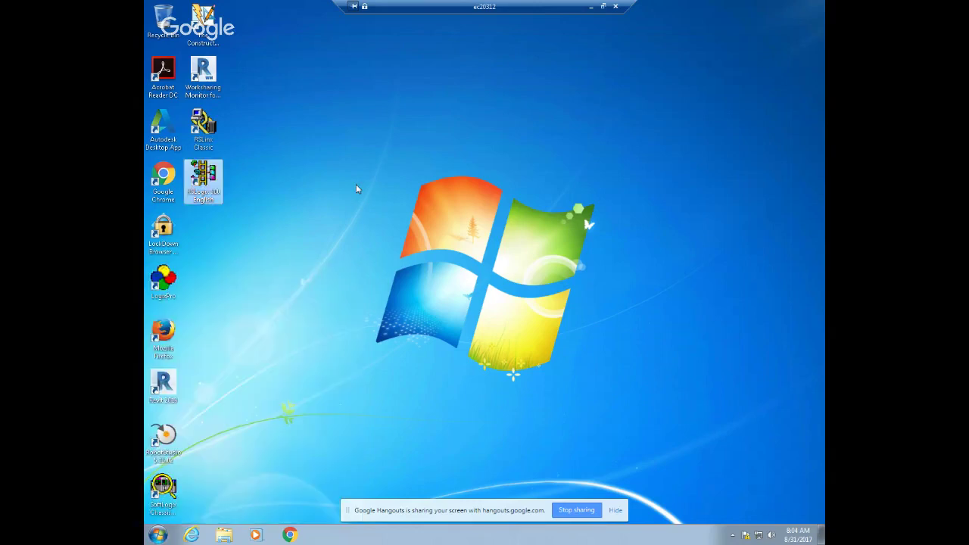
click(158, 537)
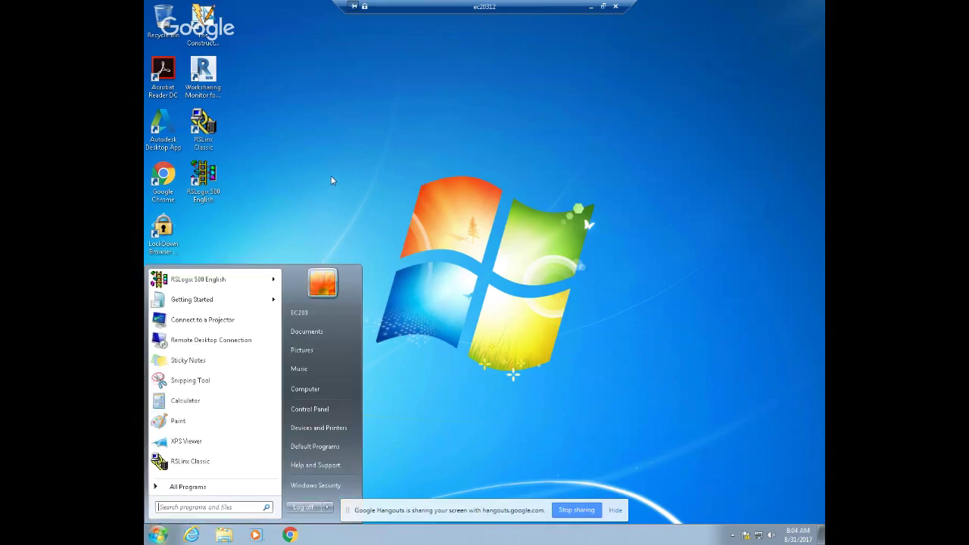
click(187, 487)
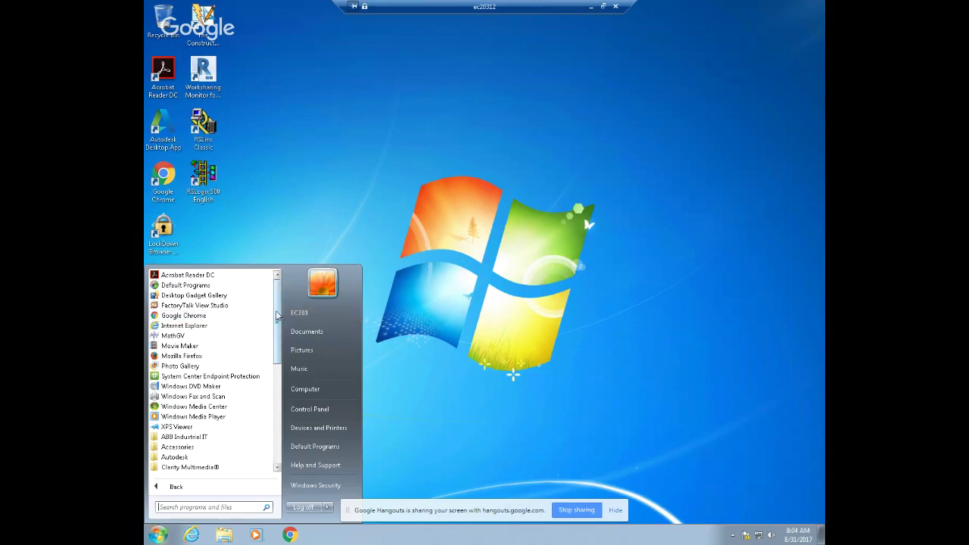
drag(277, 317, 255, 442)
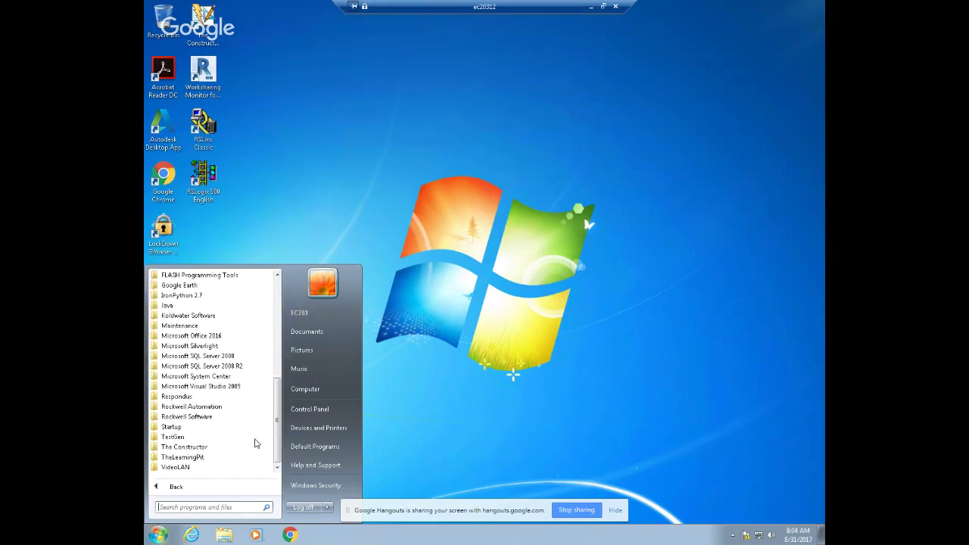
click(201, 416)
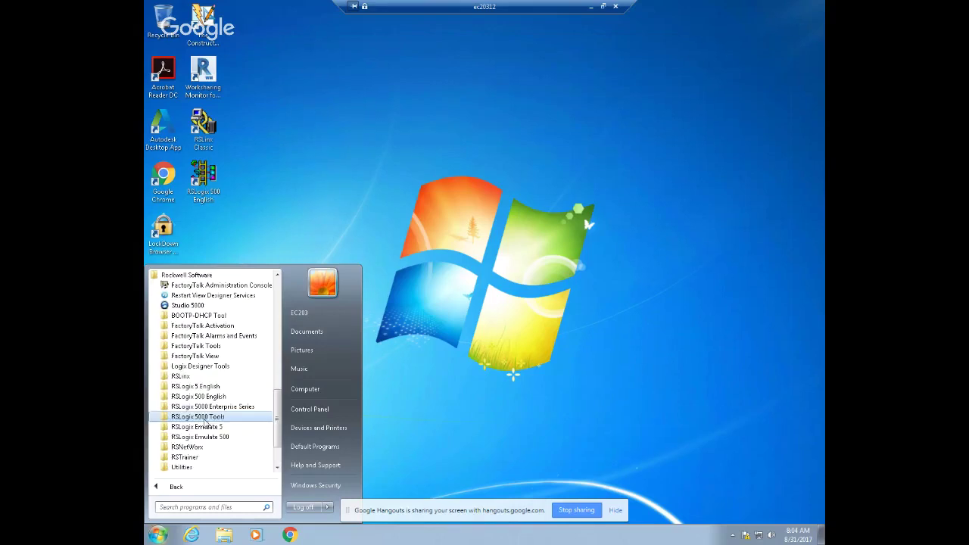
click(187, 378)
click(225, 392)
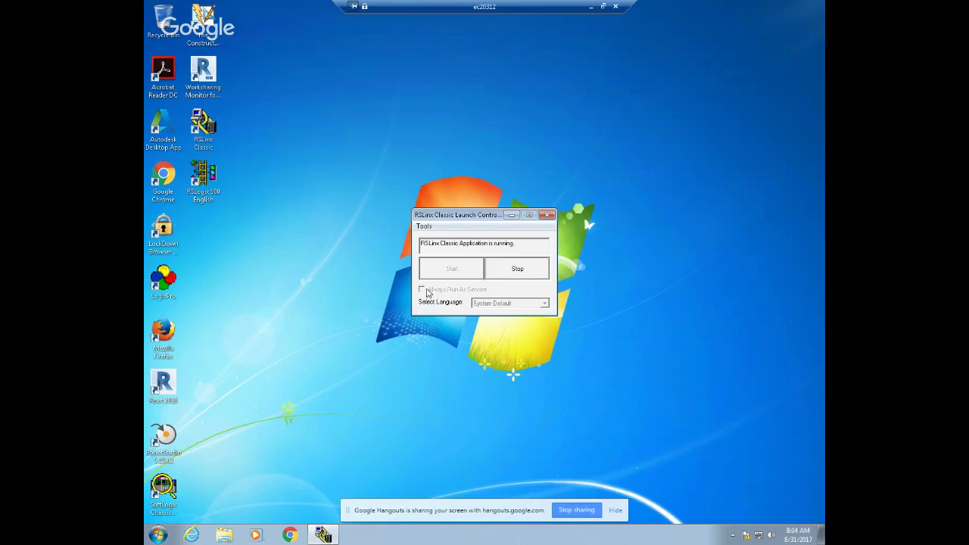
- Stop the running RSLinx Classic application and start Windows Task Manager
click(526, 274)
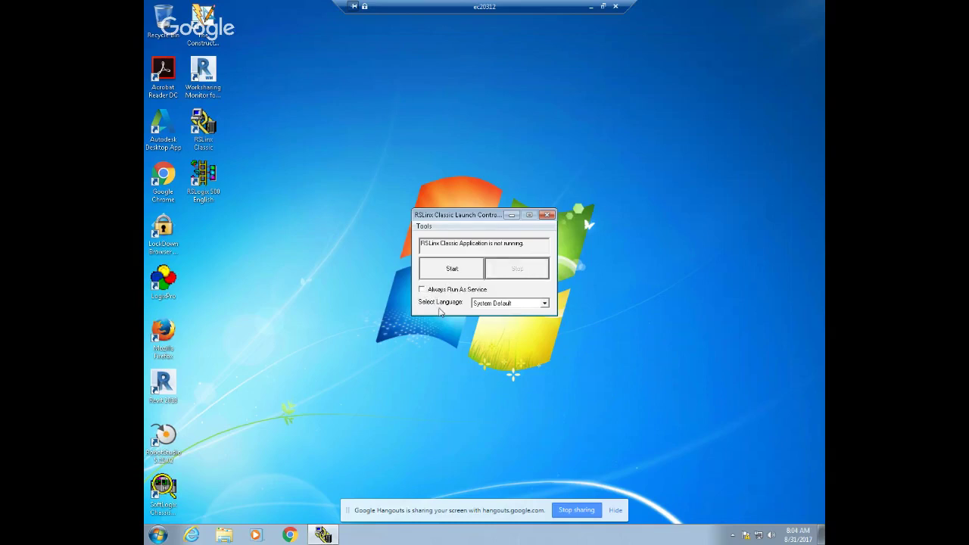
click(422, 290)
click(422, 291)
right_click(389, 537)
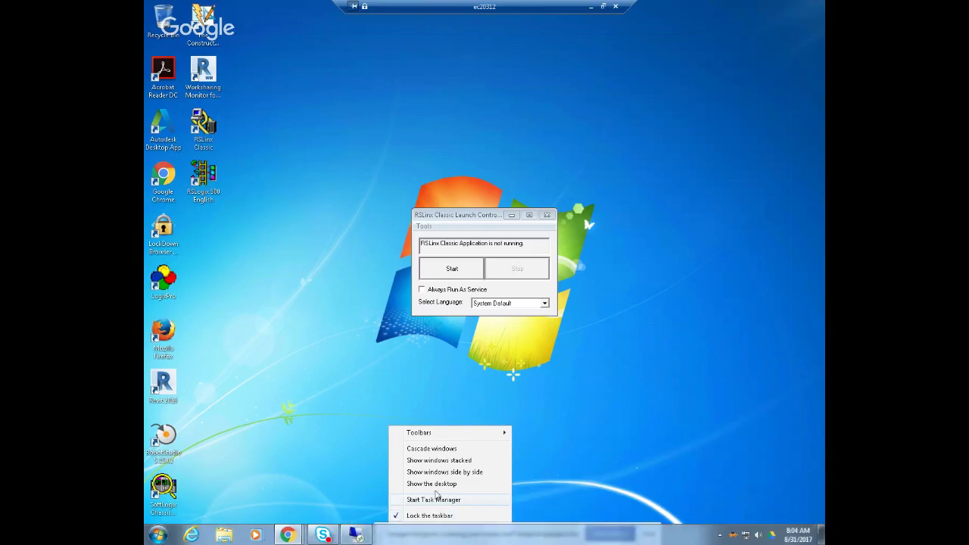
click(437, 500)
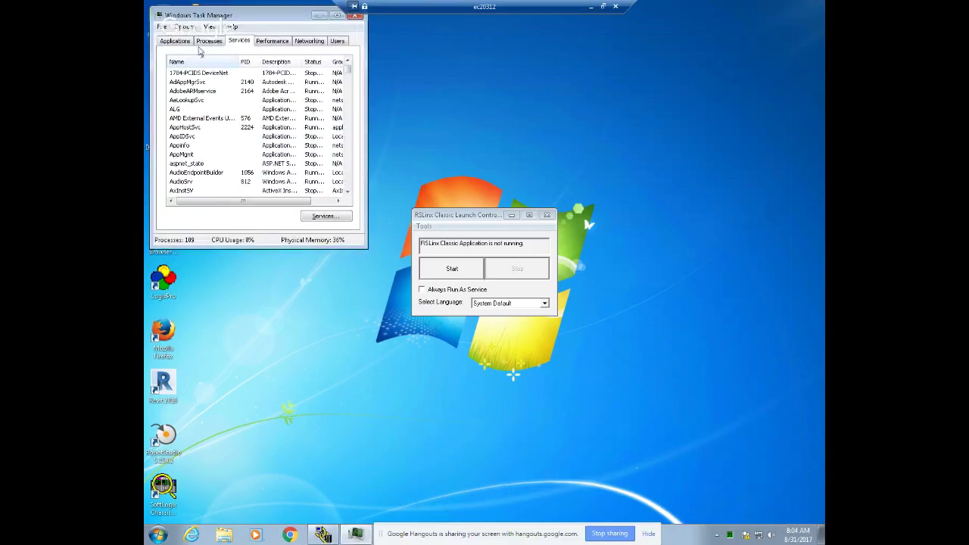
- Start RSLinx Classic as an application and sort the Task Manager services by name in descending order
click(455, 271)
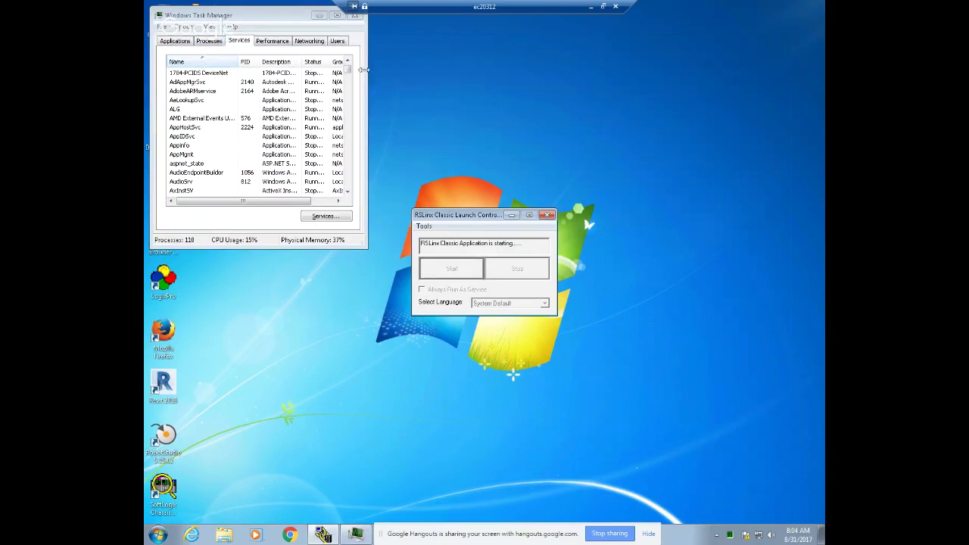
click(207, 63)
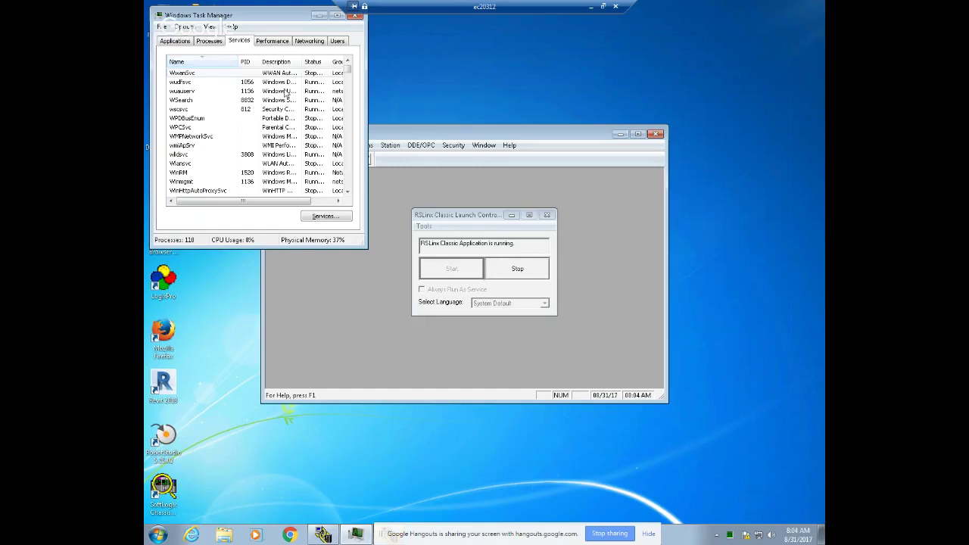
mouse_move(348, 72)
mouse_down()
mouse_move(347, 94)
mouse_move(348, 68)
mouse_up()
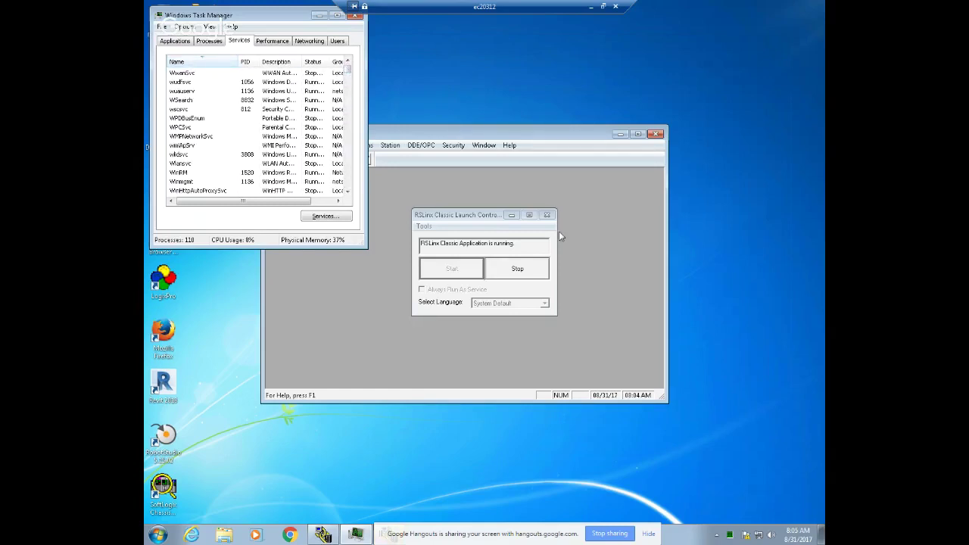
- Close the RSLinx Classic window, stop the application and restart it with Always Run As Service enabled
click(655, 133)
click(522, 269)
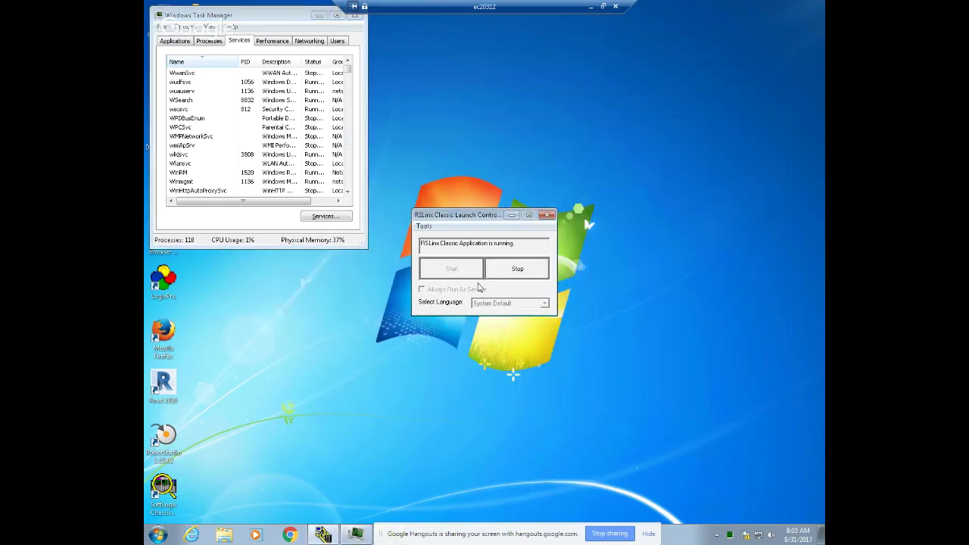
click(422, 291)
click(452, 269)
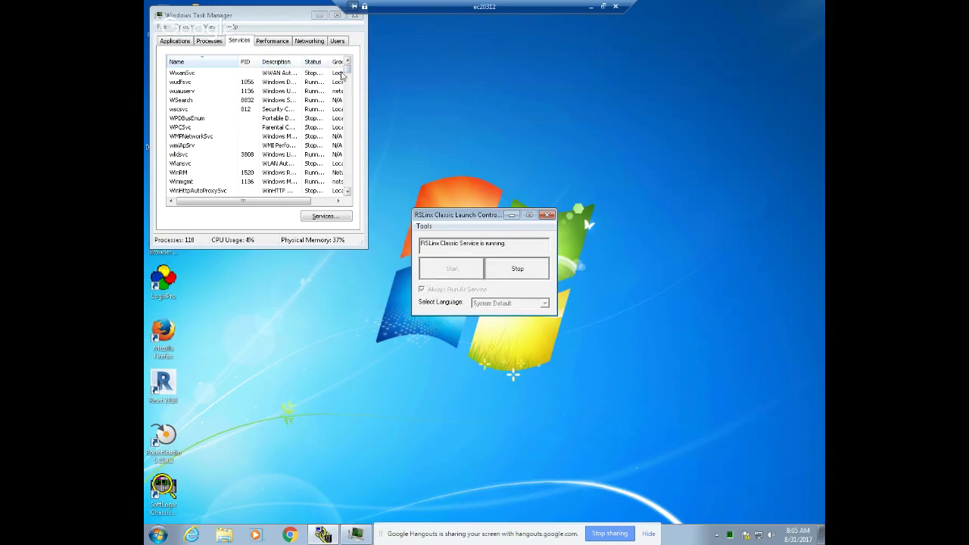
- Find the RSLinx service in the Task Manager services list and stop it
drag(347, 70, 347, 109)
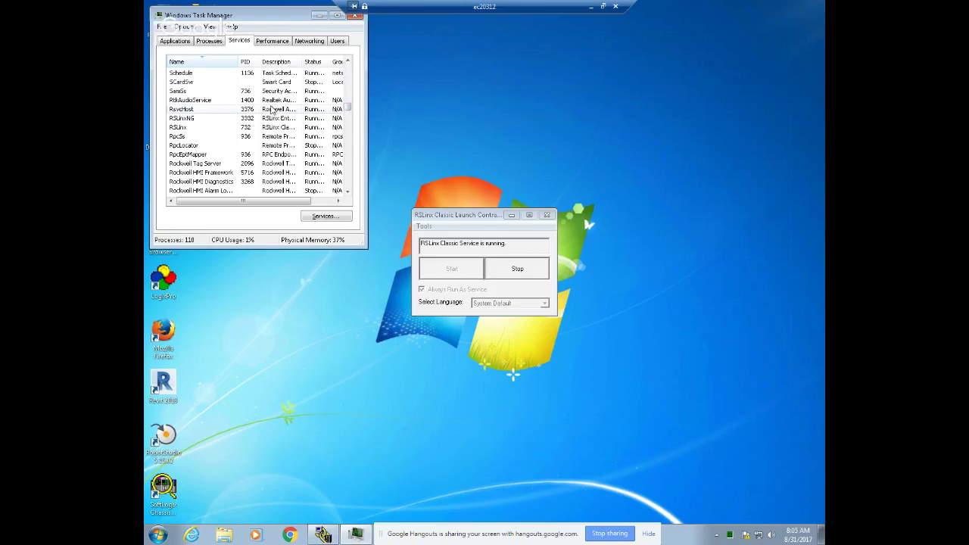
right_click(196, 130)
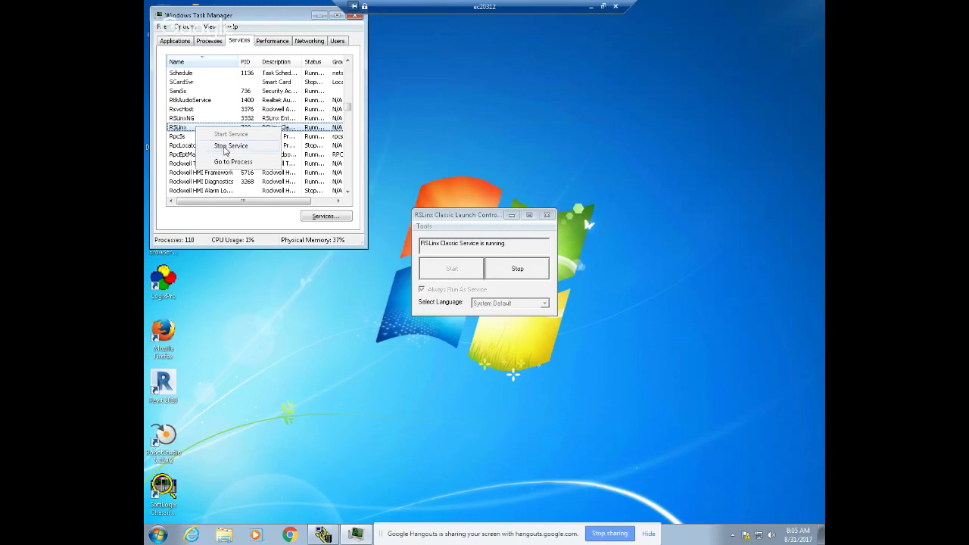
click(224, 147)
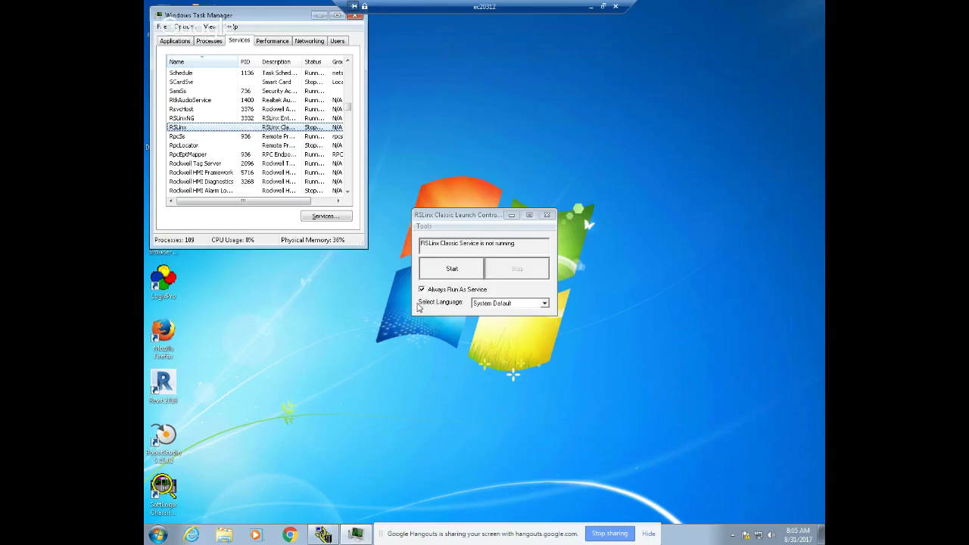
- Start RSLinx Classic with Always Run As Service turned off and close Task Manager
click(423, 290)
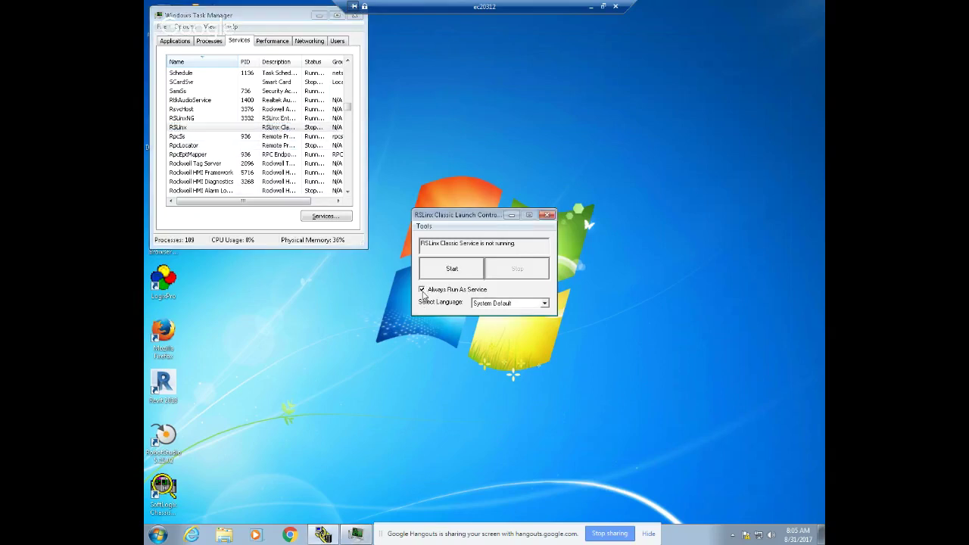
click(459, 273)
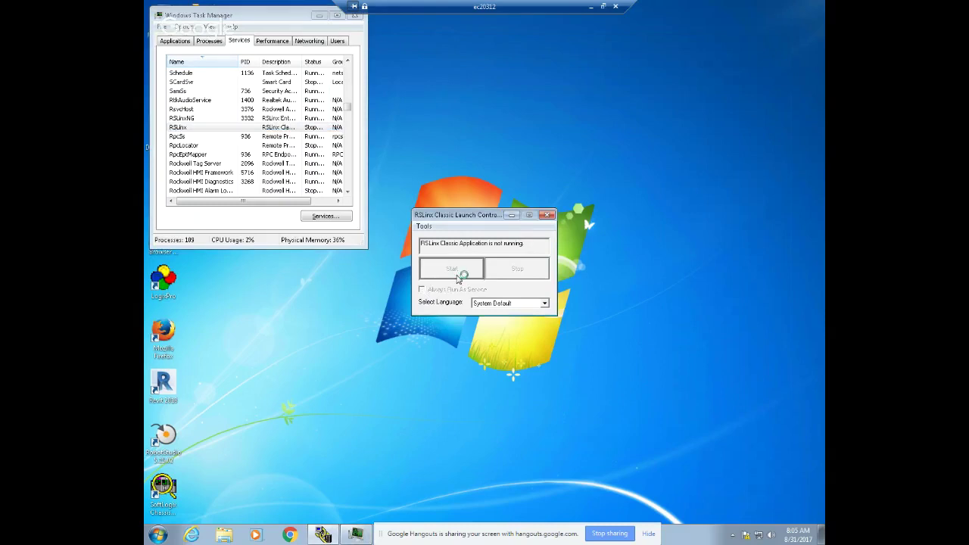
click(357, 17)
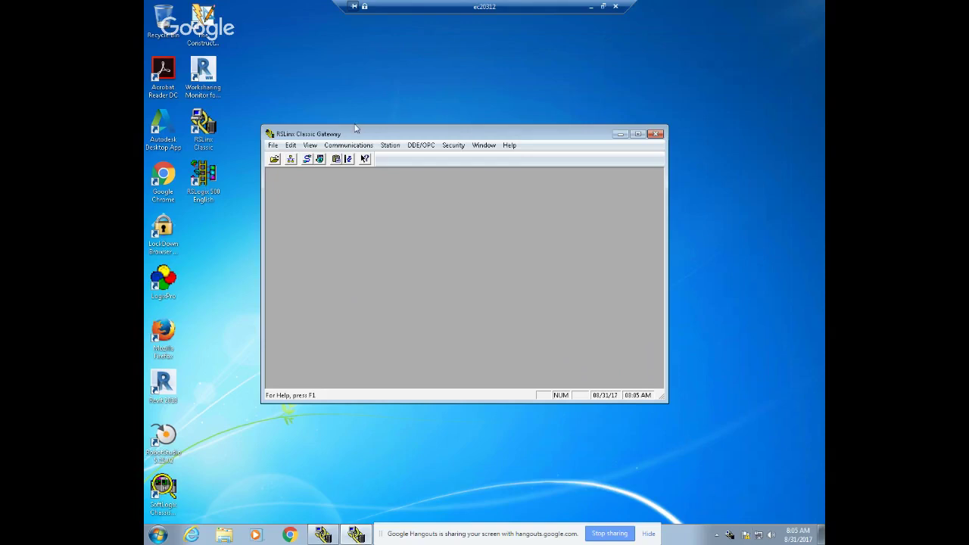
- Open the RS-232 DF1 device settings of the AB_DF1-1 driver from the configured drivers in RSLinx Classic
click(349, 145)
click(354, 173)
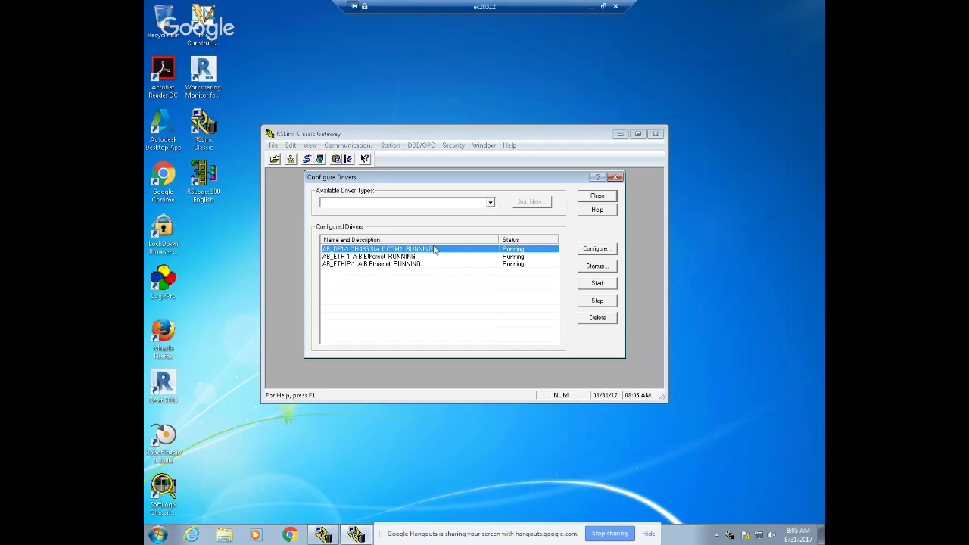
click(602, 250)
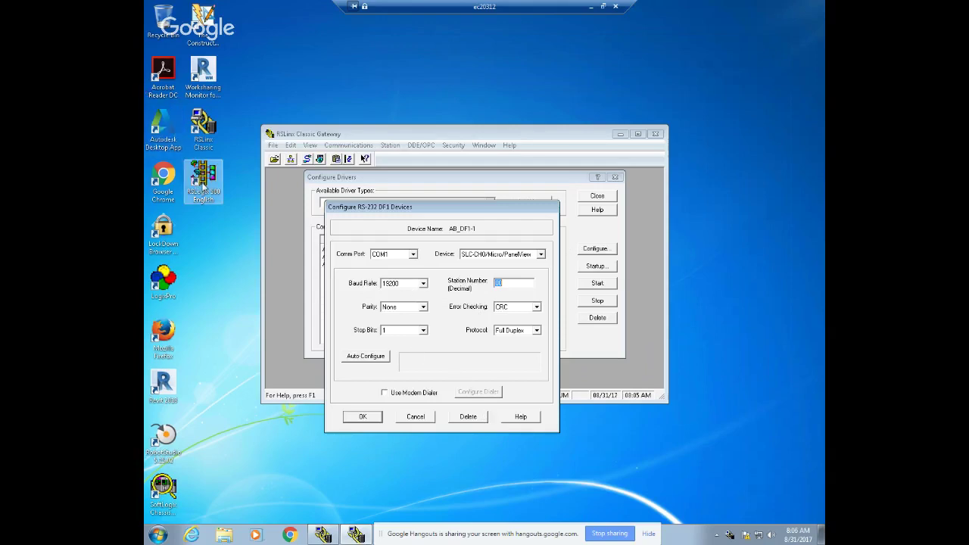
- Launch RSLogix 500 and open the recently used UNTITLED project
click(209, 182)
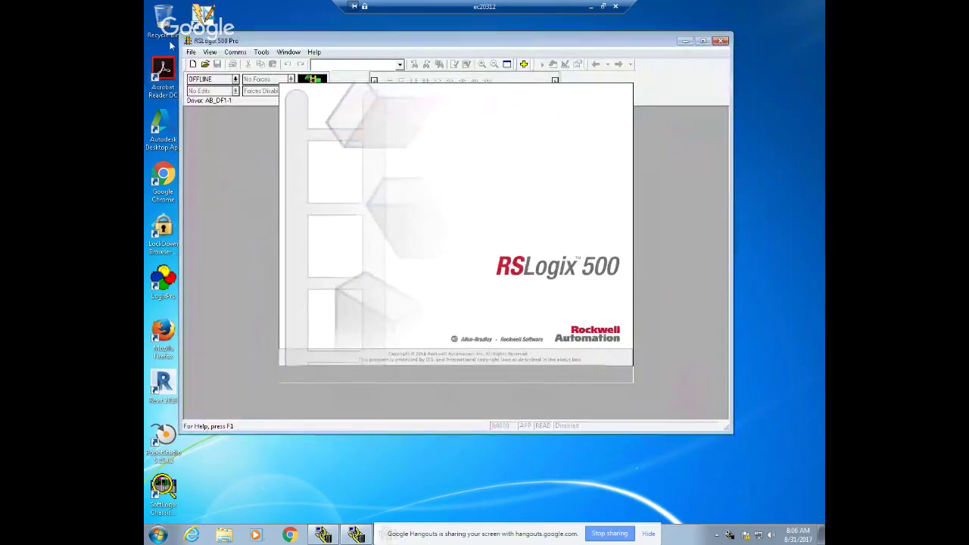
click(190, 53)
click(250, 120)
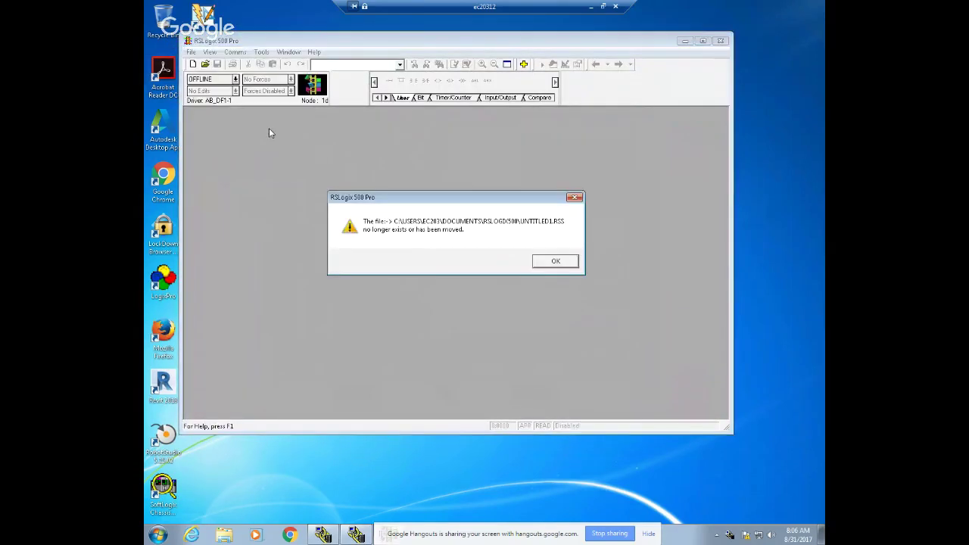
click(560, 262)
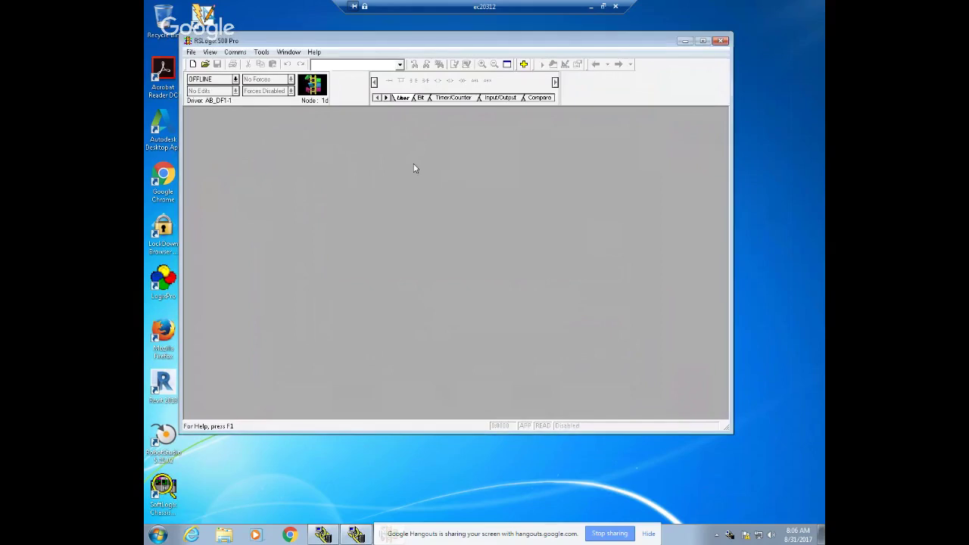
click(192, 53)
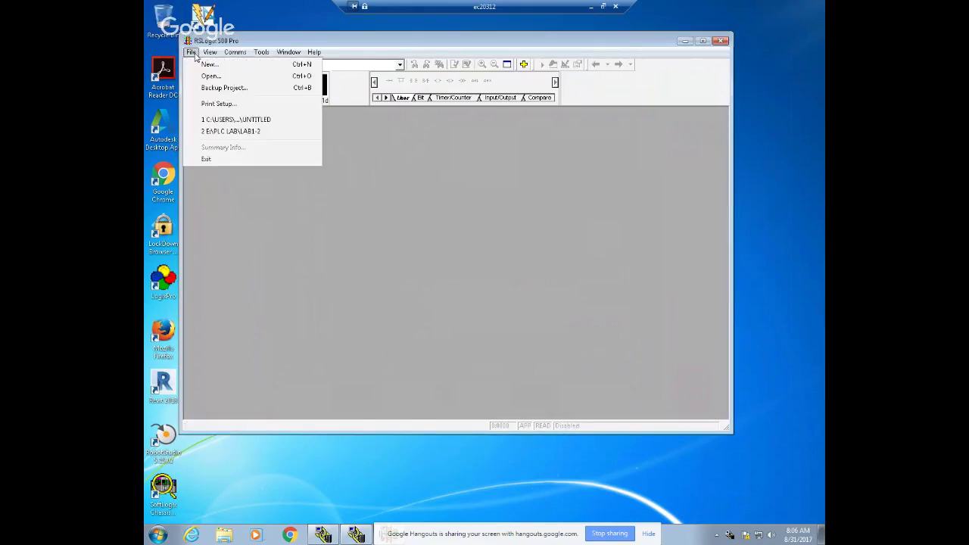
click(249, 119)
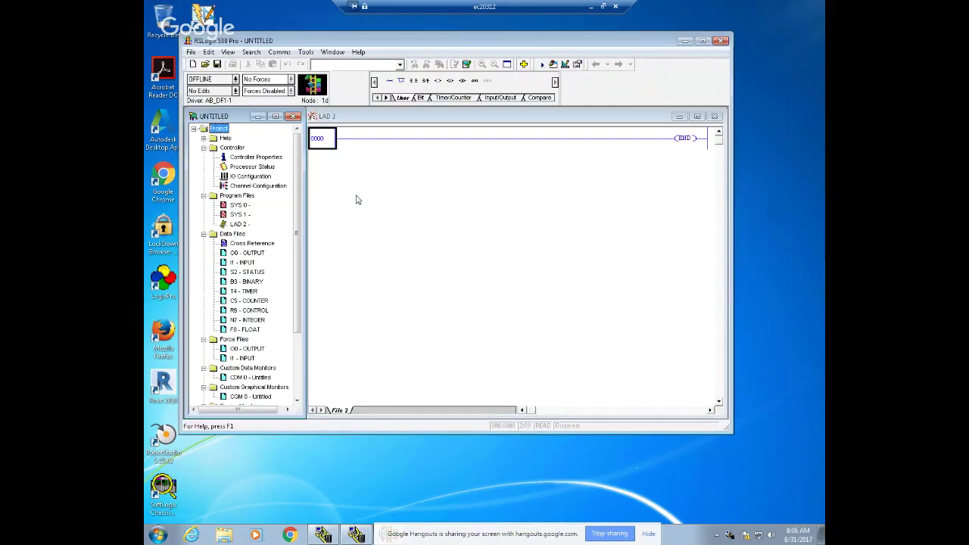
- Set the Channel 1 baud rate to 1200 in the project's channel configuration and apply it
double_click(245, 185)
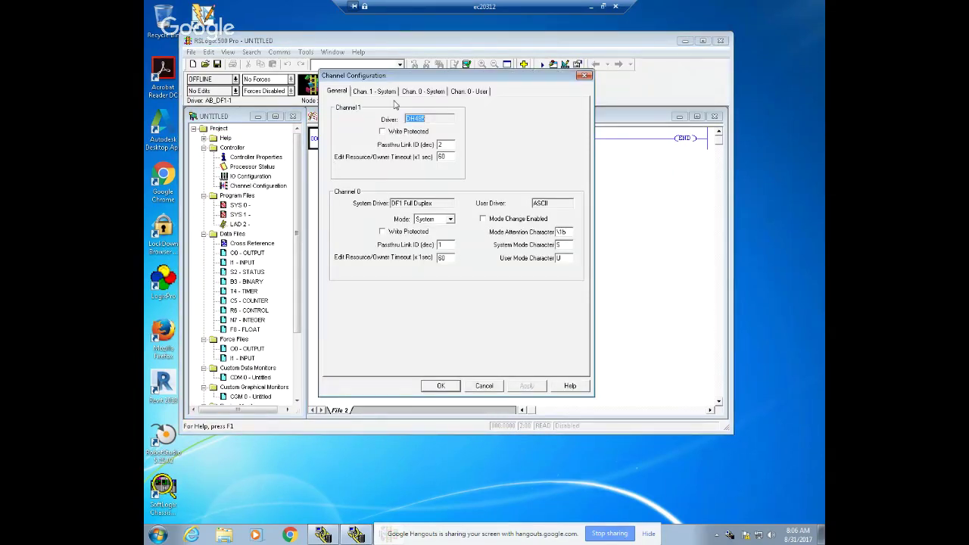
click(370, 92)
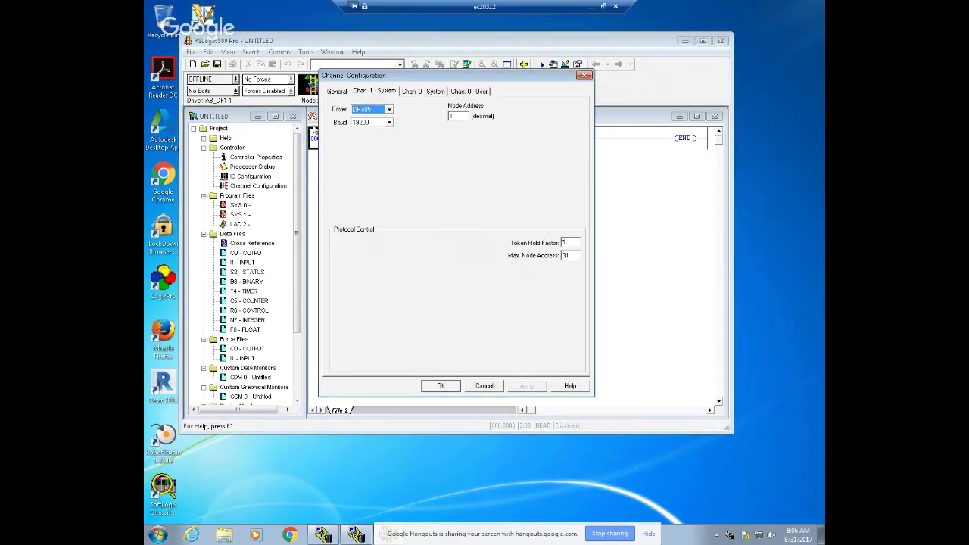
click(389, 123)
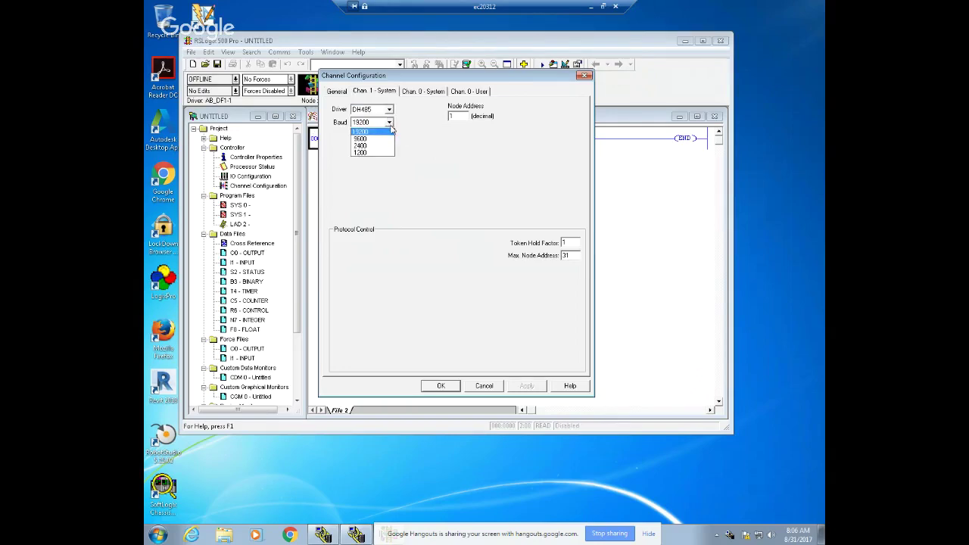
click(367, 155)
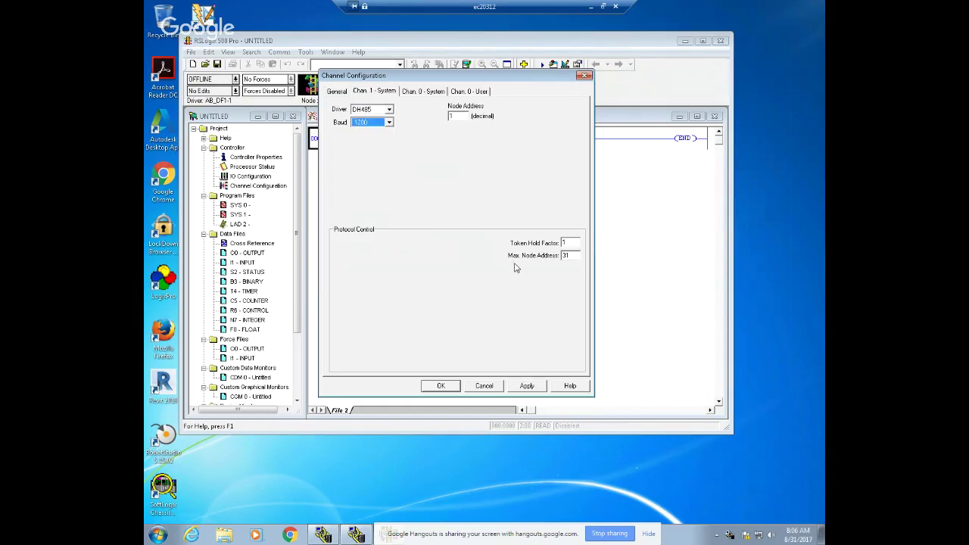
click(528, 386)
click(441, 386)
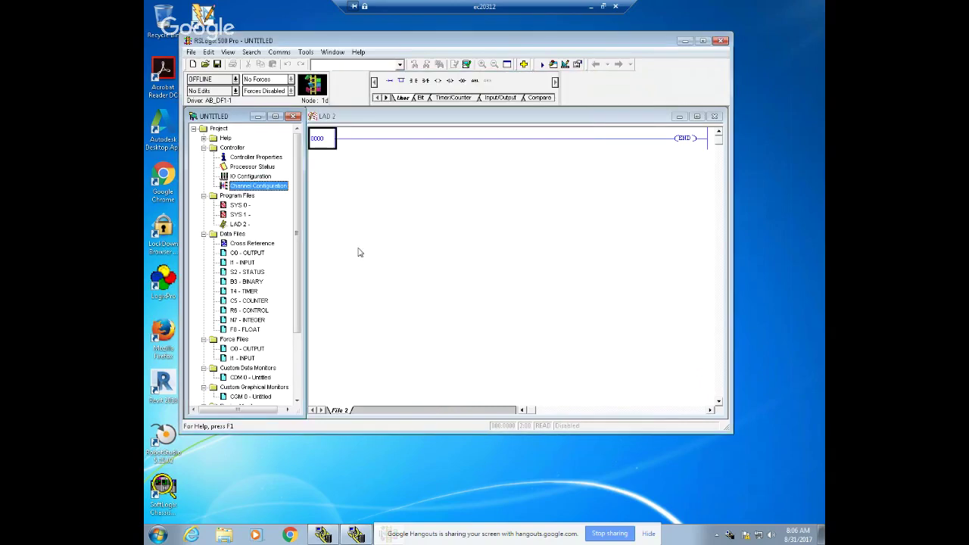
- Download the project to the SLC-5/03 at node 1 through AB_DF1-1, accepting the blank revision note and the switch to remote program mode
click(278, 52)
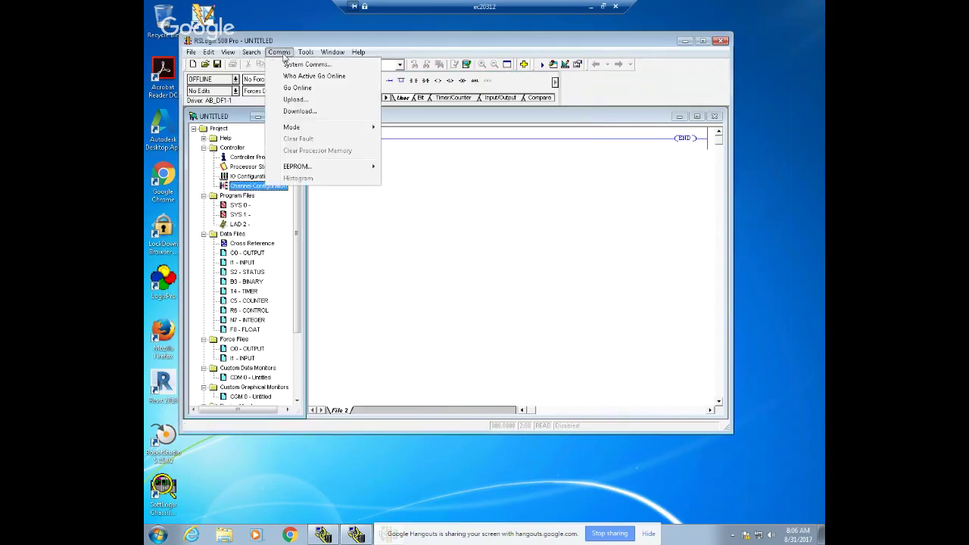
click(299, 67)
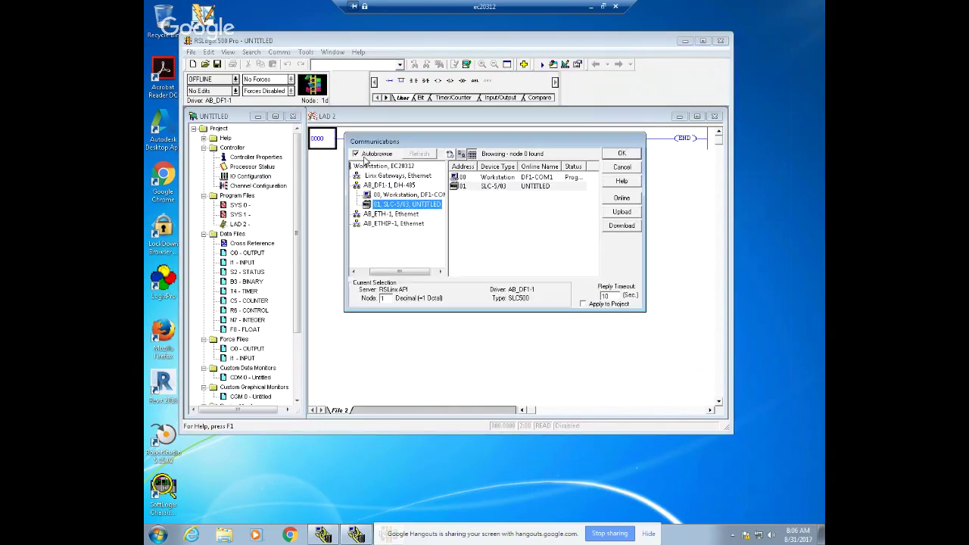
click(628, 226)
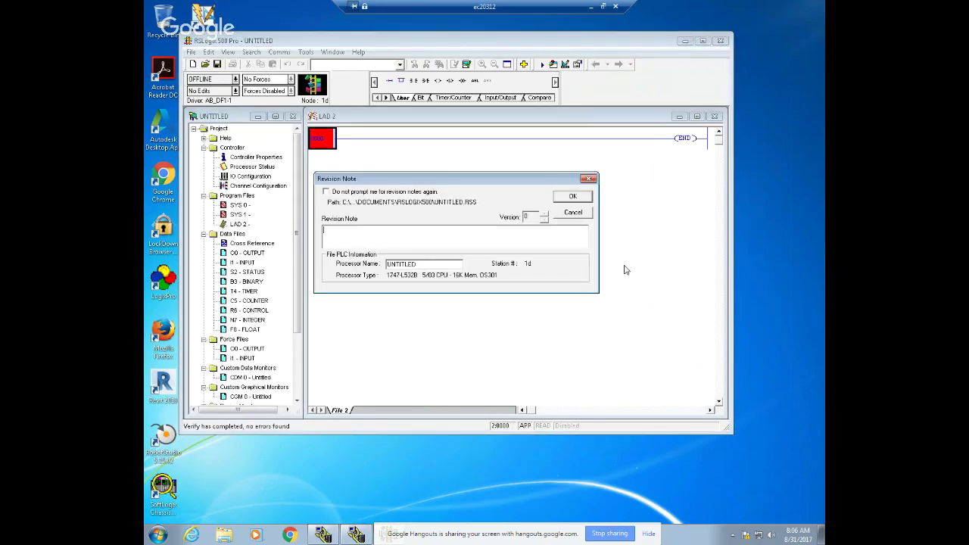
click(572, 196)
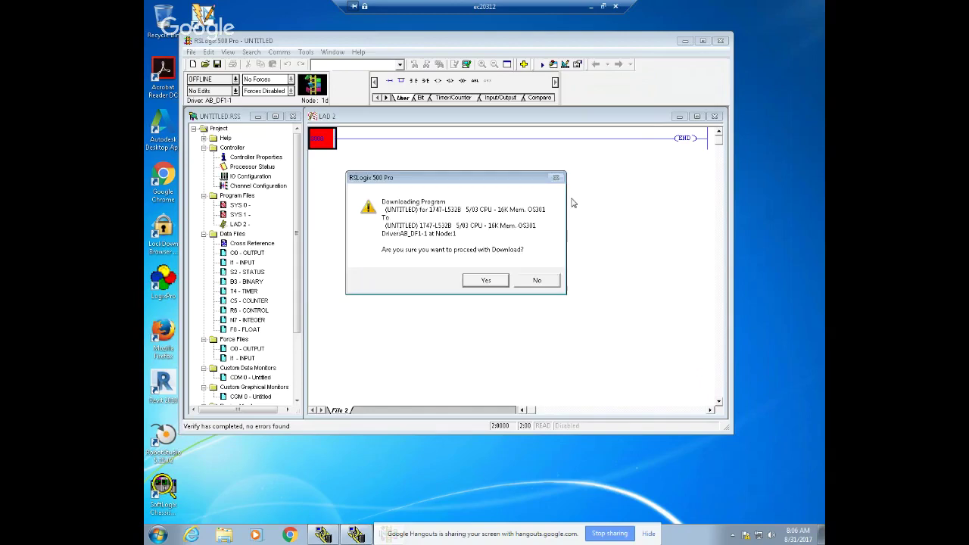
click(485, 283)
click(496, 261)
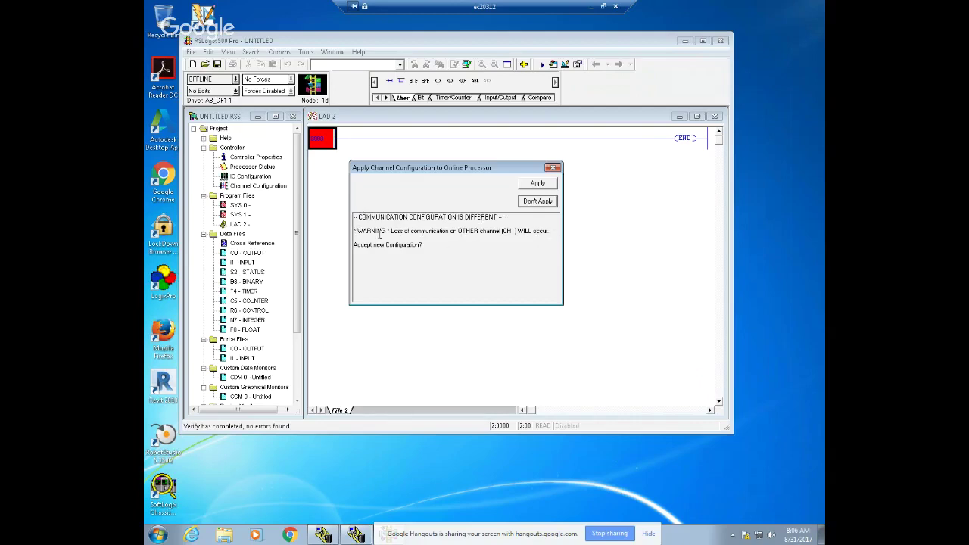
- Apply the new channel configuration to the processor, then return it to Run mode and go online
click(538, 184)
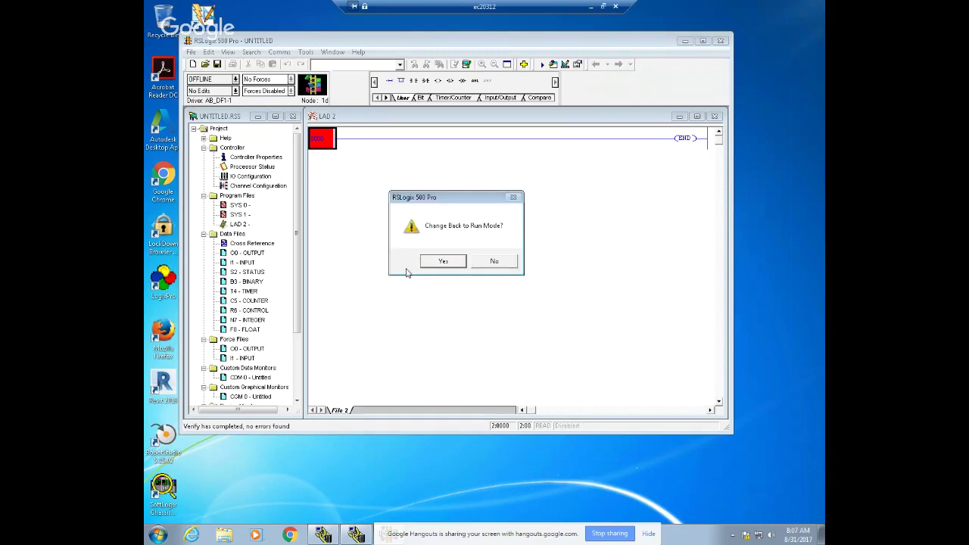
click(424, 264)
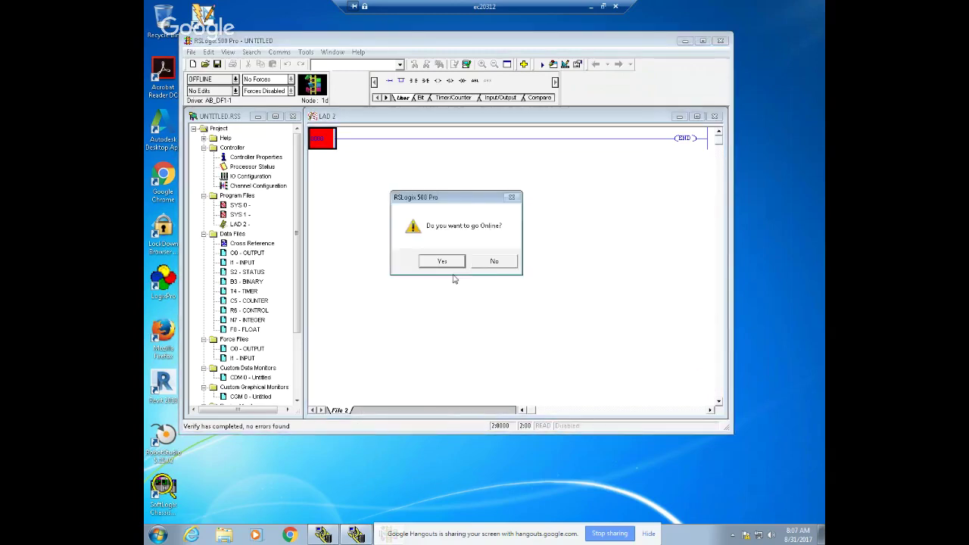
click(445, 261)
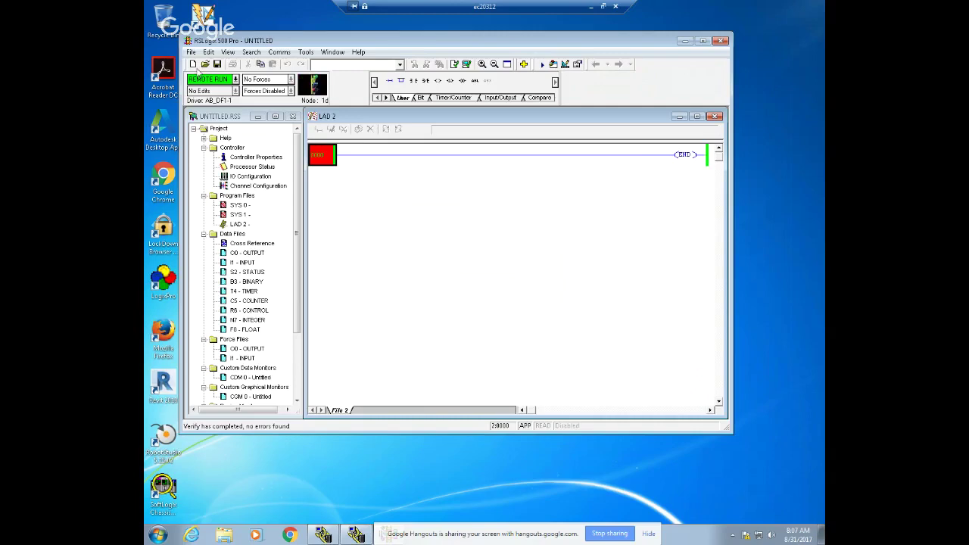
- Go offline and review the Channel 1 system settings in the project's channel configuration
click(236, 80)
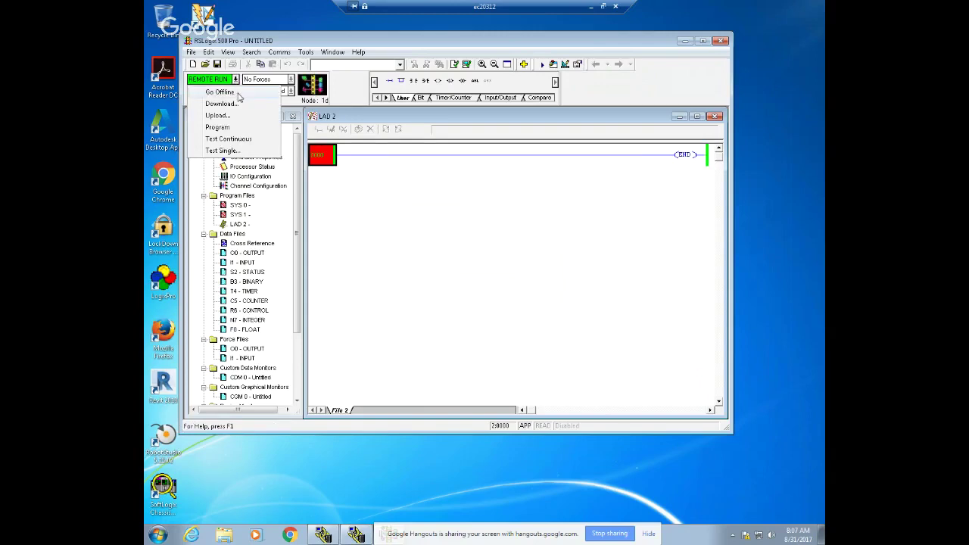
click(237, 93)
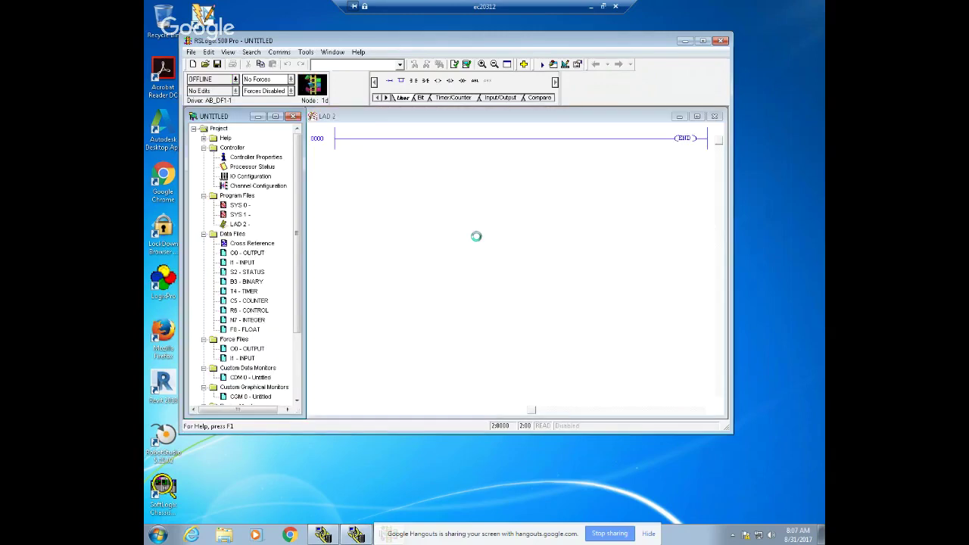
click(252, 187)
double_click(253, 187)
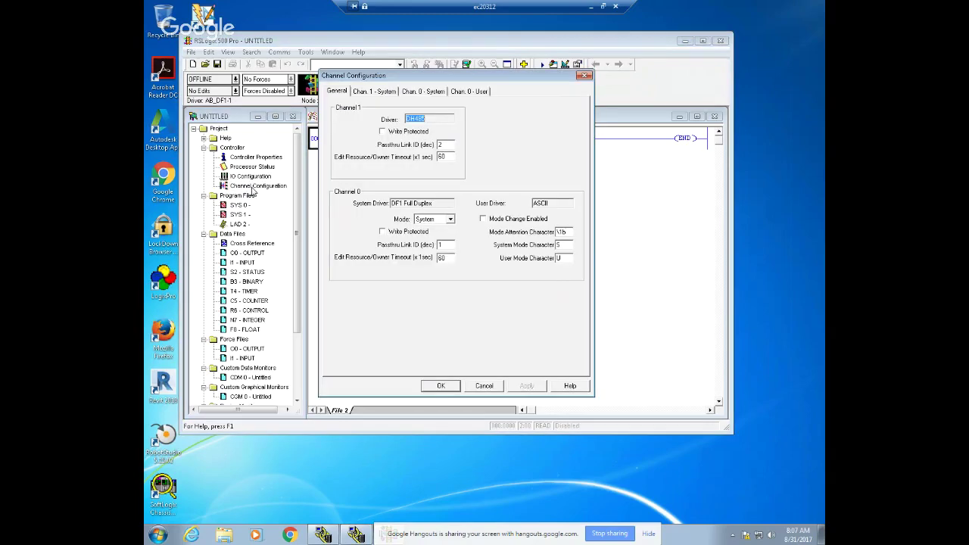
click(374, 90)
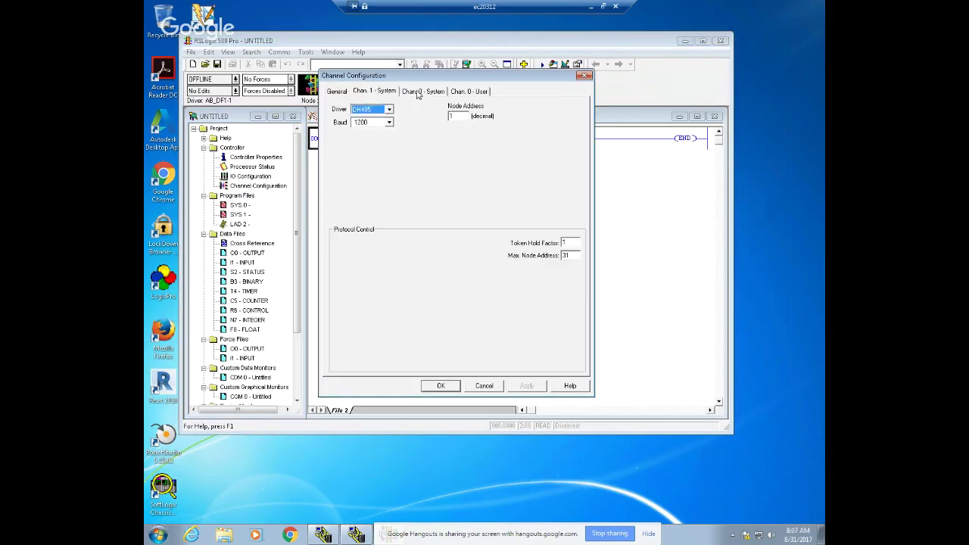
click(444, 386)
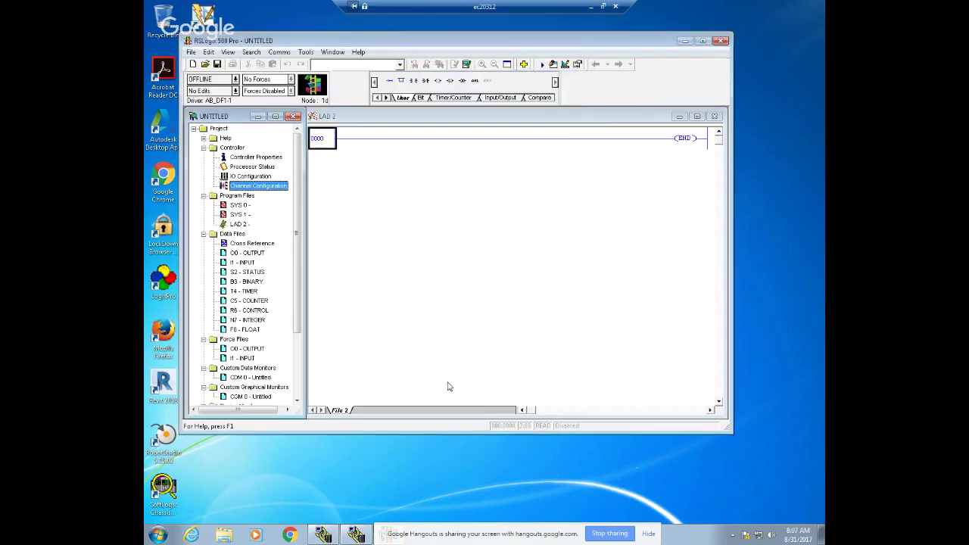
- Download the project to the processor again, return it to Run mode and go online
click(235, 79)
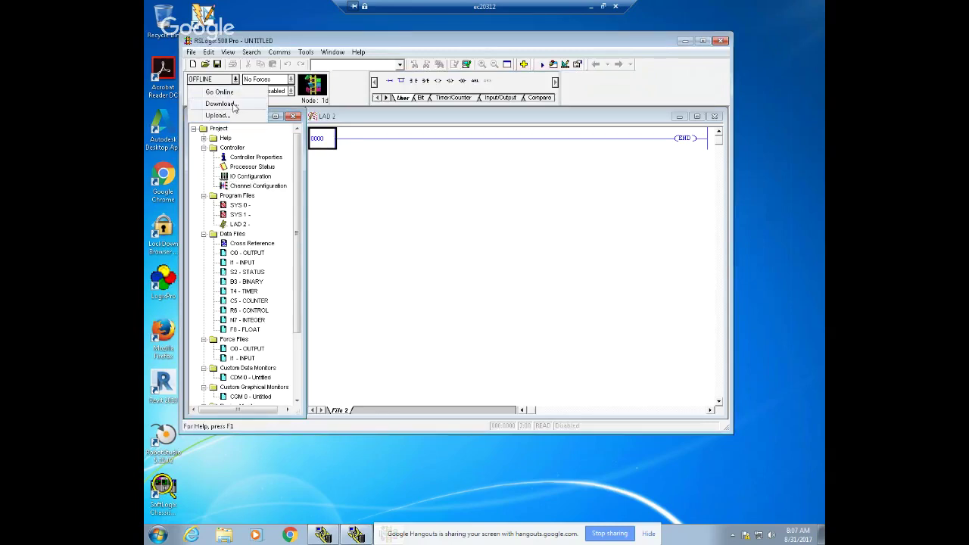
click(233, 104)
click(567, 196)
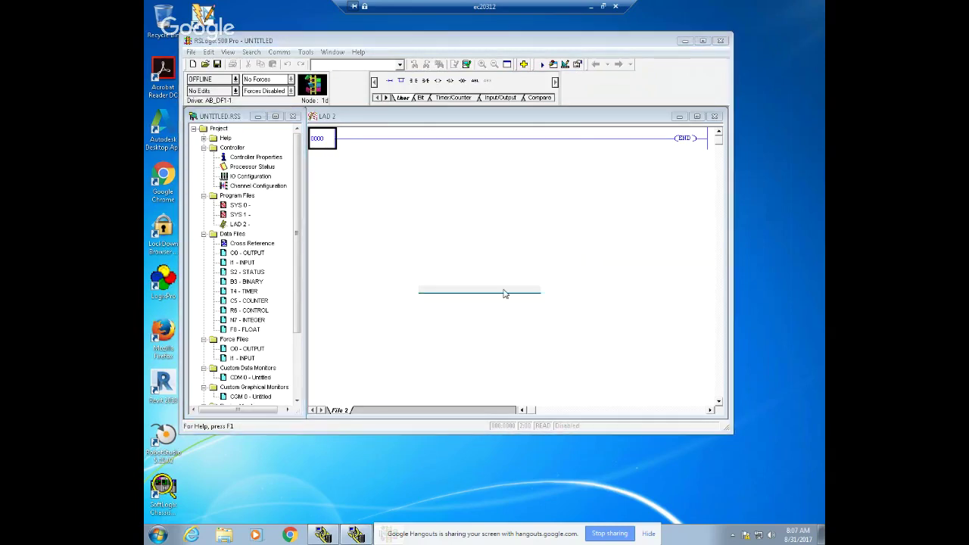
click(500, 280)
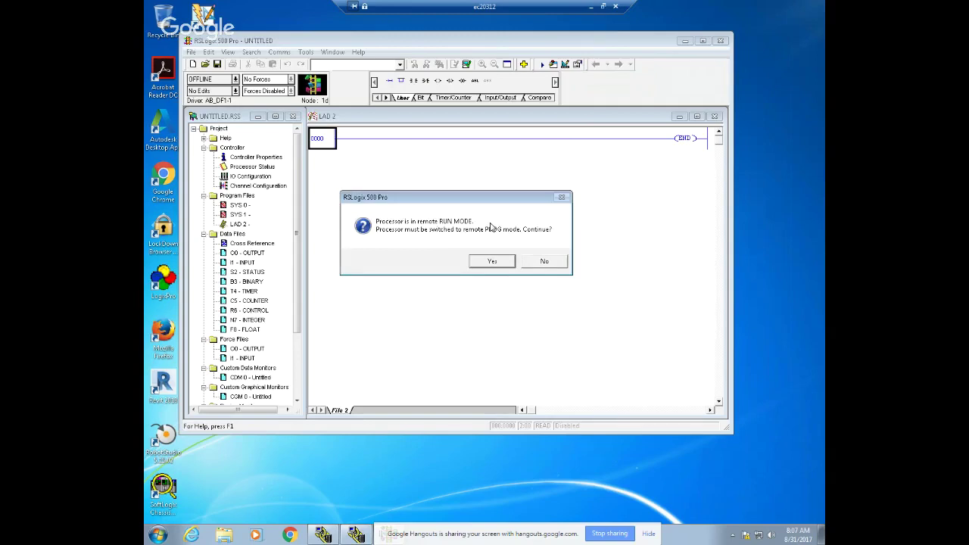
click(492, 261)
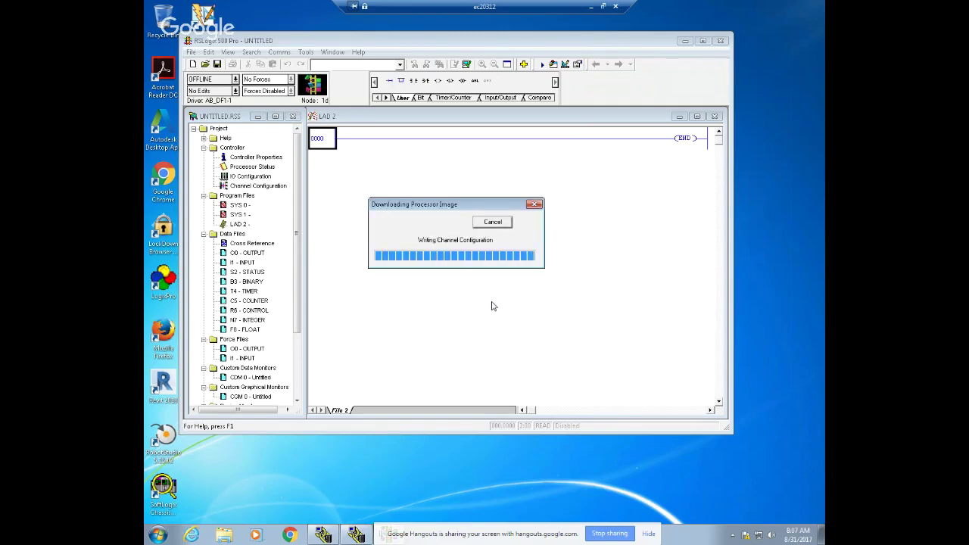
click(453, 265)
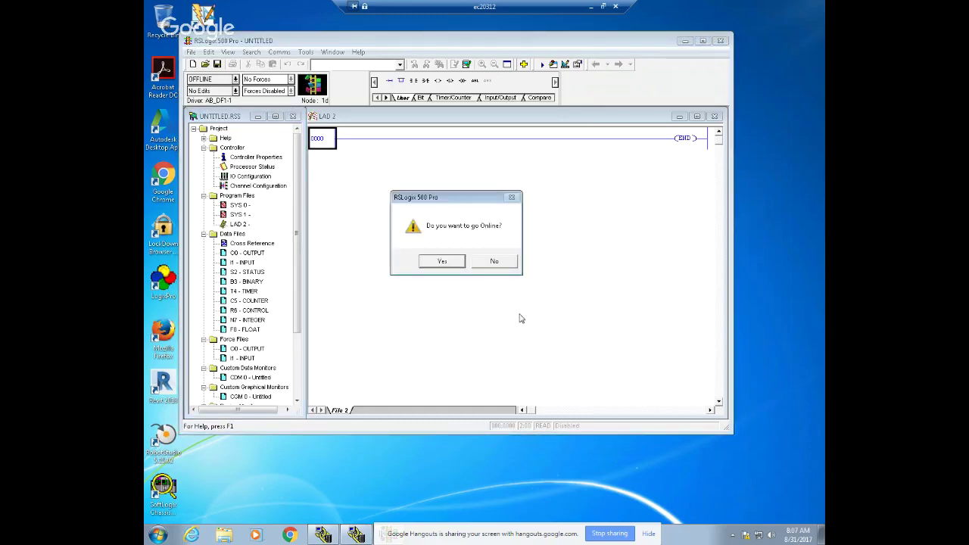
click(442, 261)
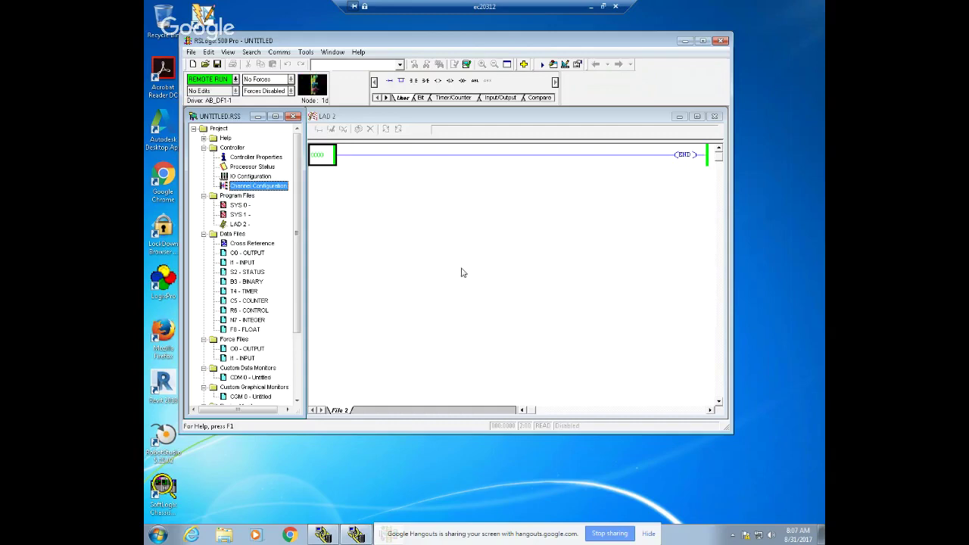
- Go offline and set the Channel 0 system baud rate to 1200 in the channel configuration
click(234, 81)
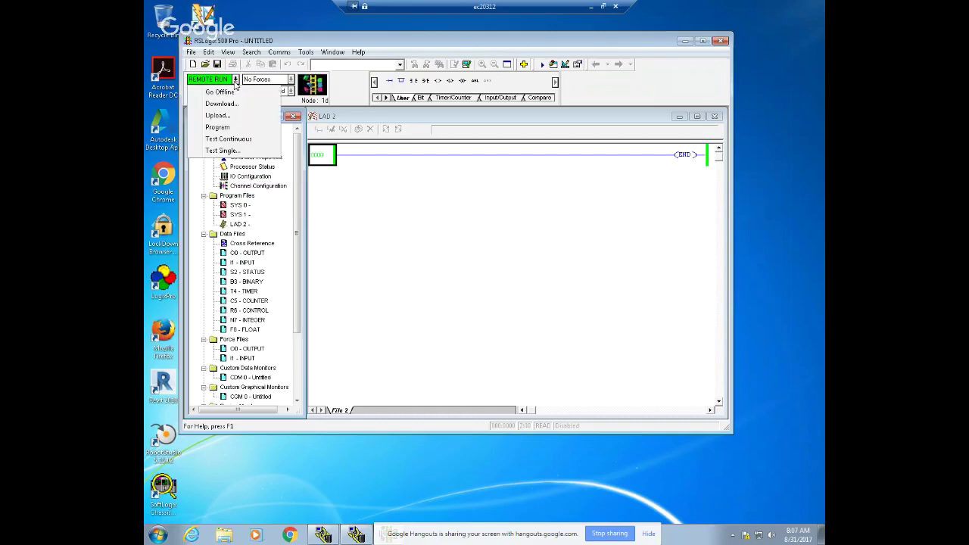
click(232, 94)
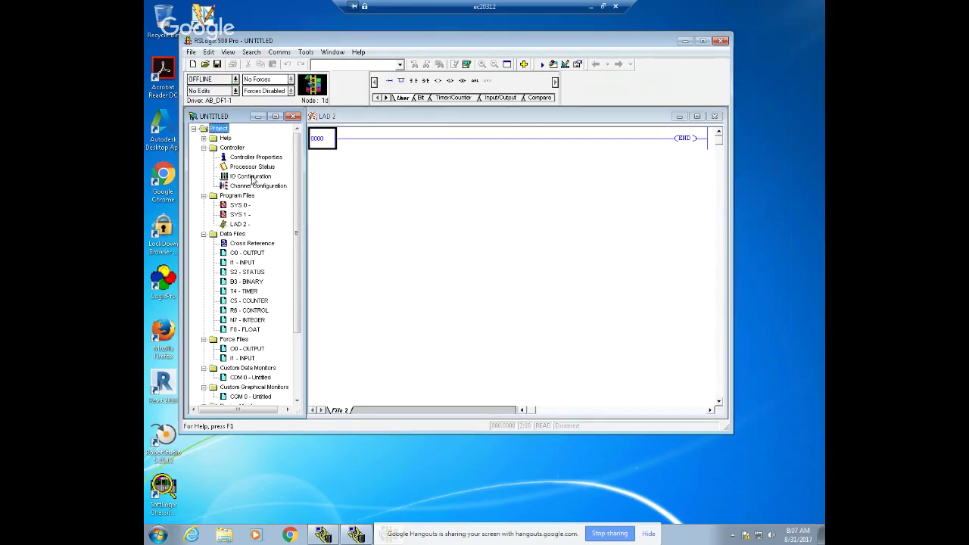
double_click(258, 187)
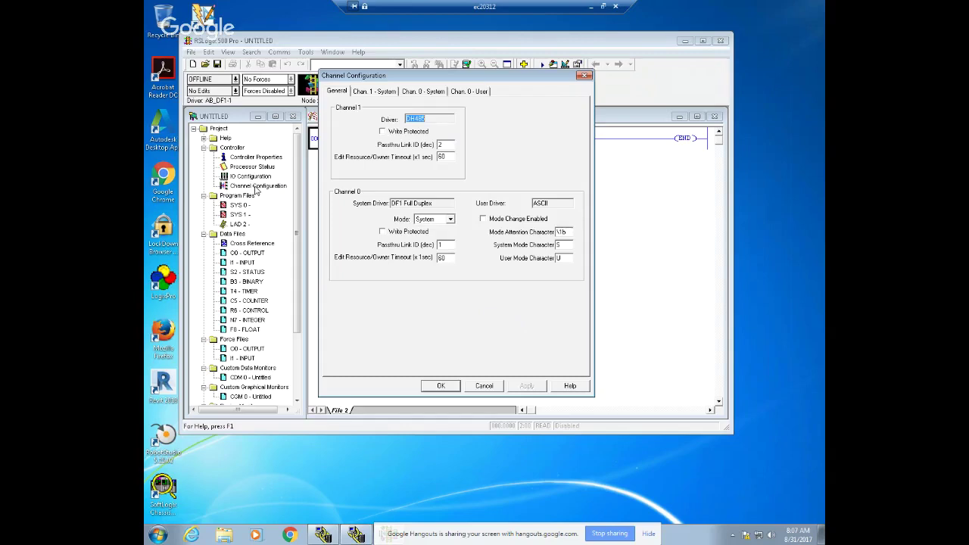
click(374, 90)
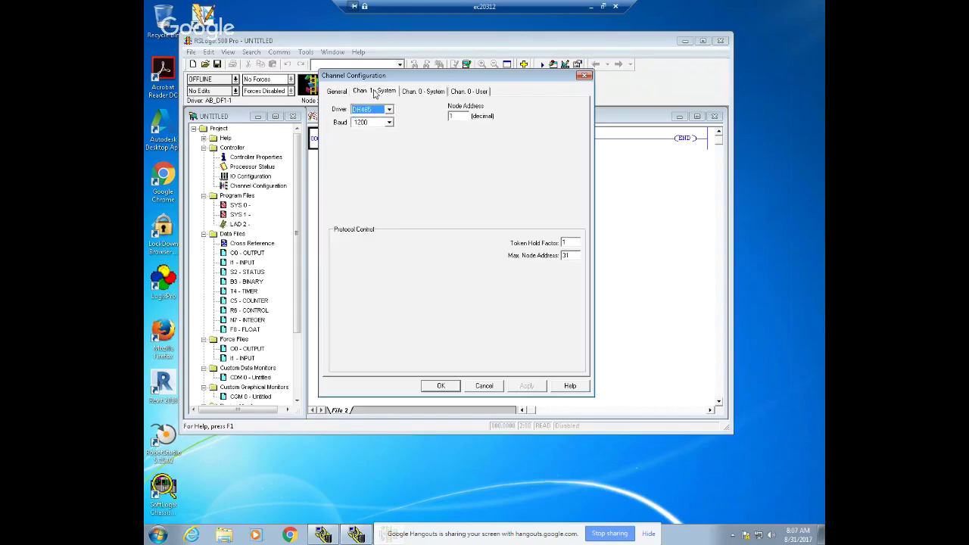
click(389, 122)
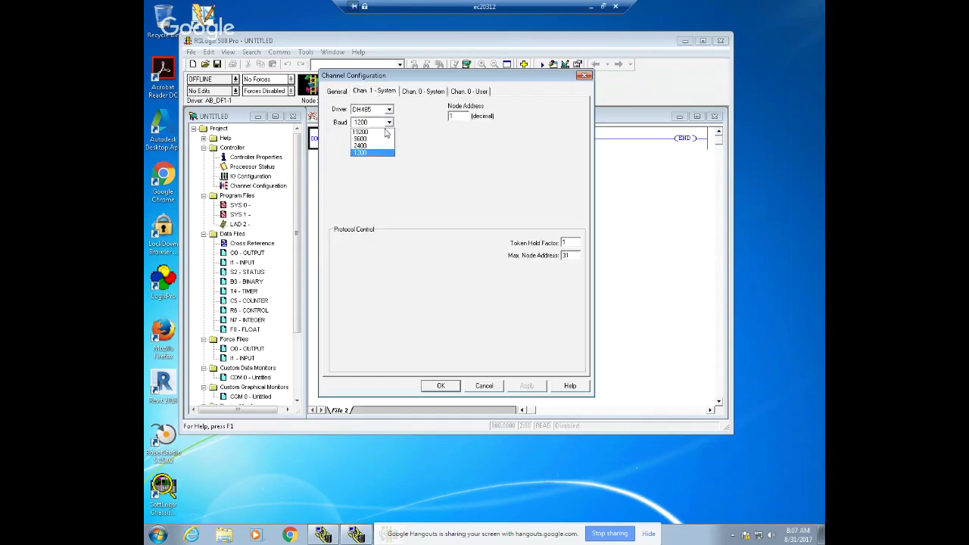
click(429, 94)
click(435, 93)
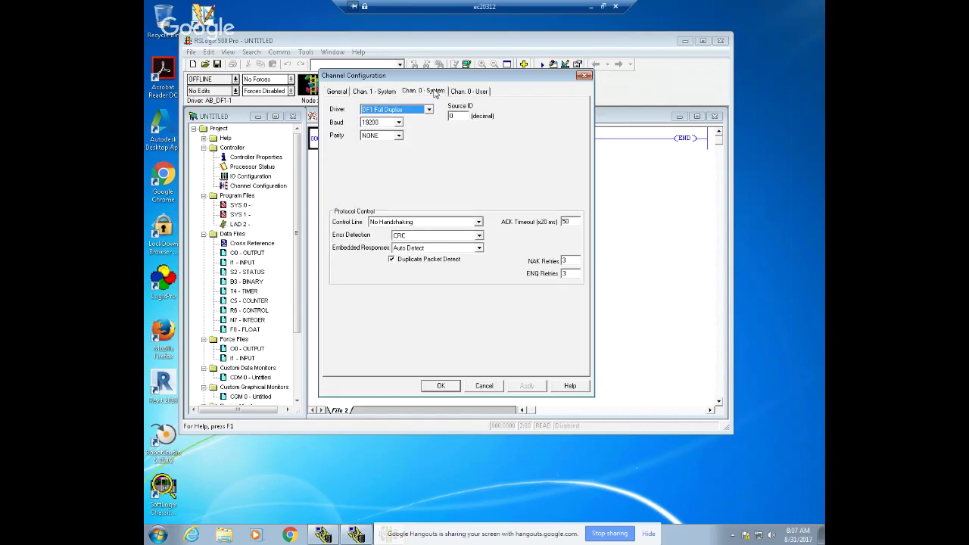
click(398, 123)
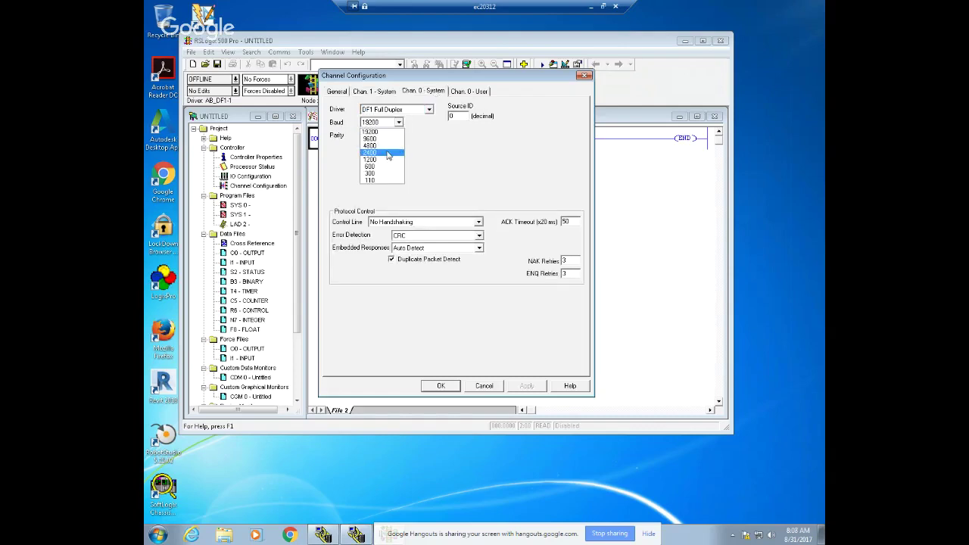
click(387, 159)
- Set the Channel 1 system baud rate to 9600 and accept the channel configuration
click(385, 92)
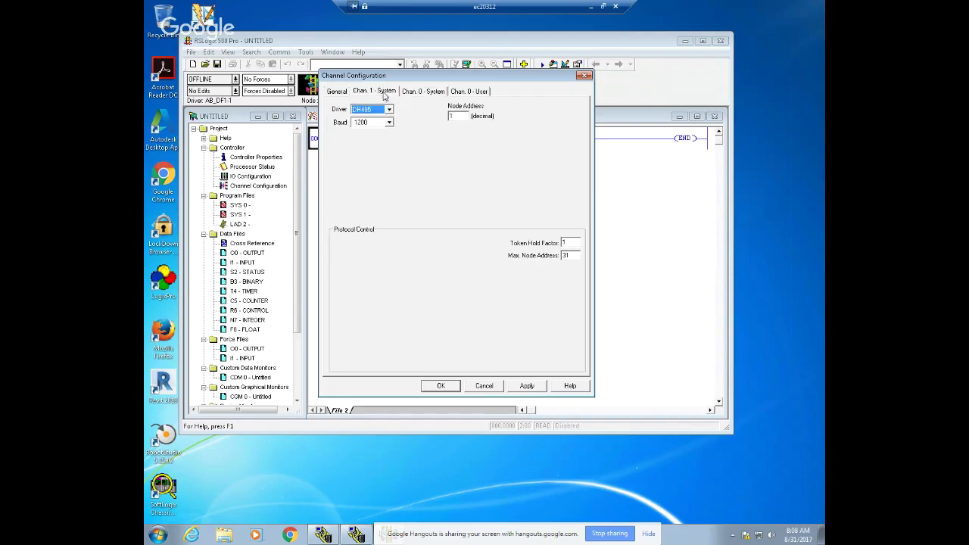
click(389, 122)
click(386, 140)
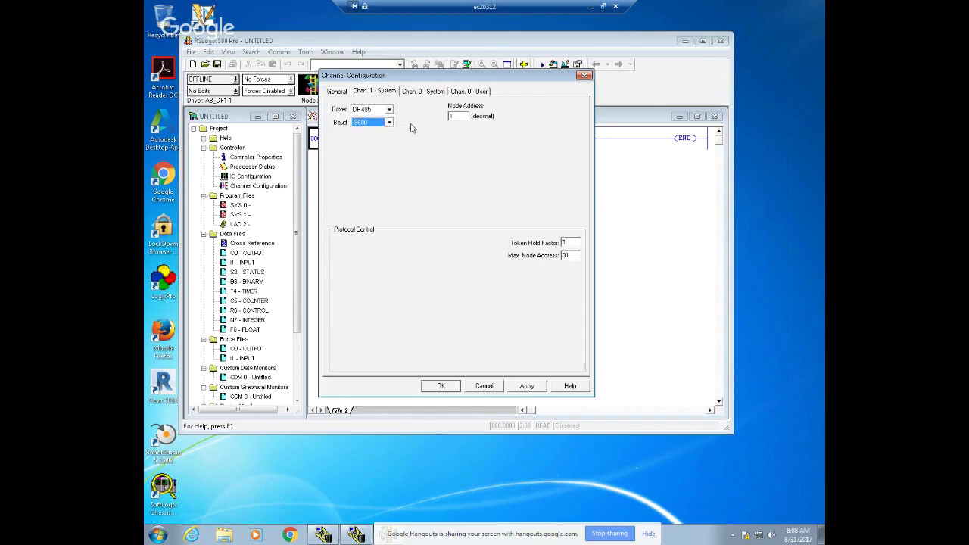
click(434, 92)
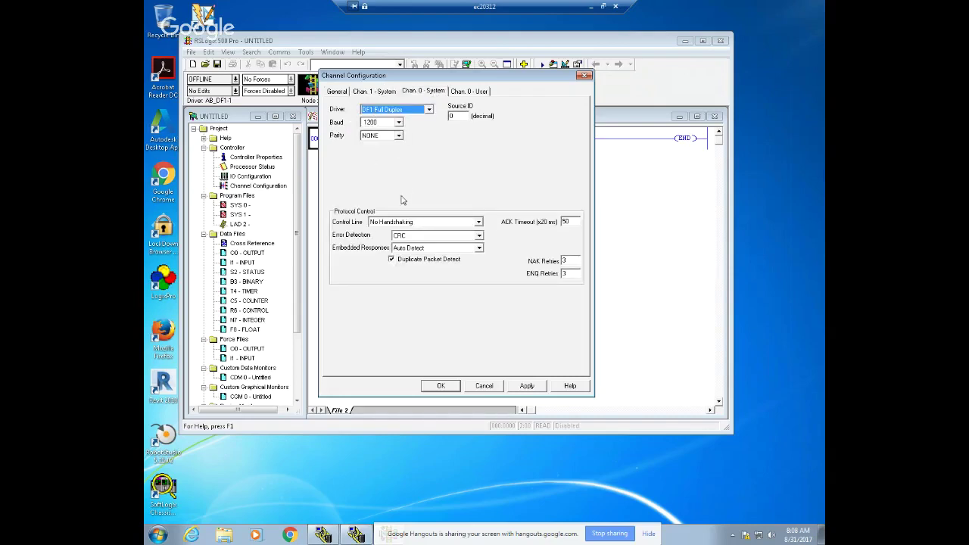
click(445, 388)
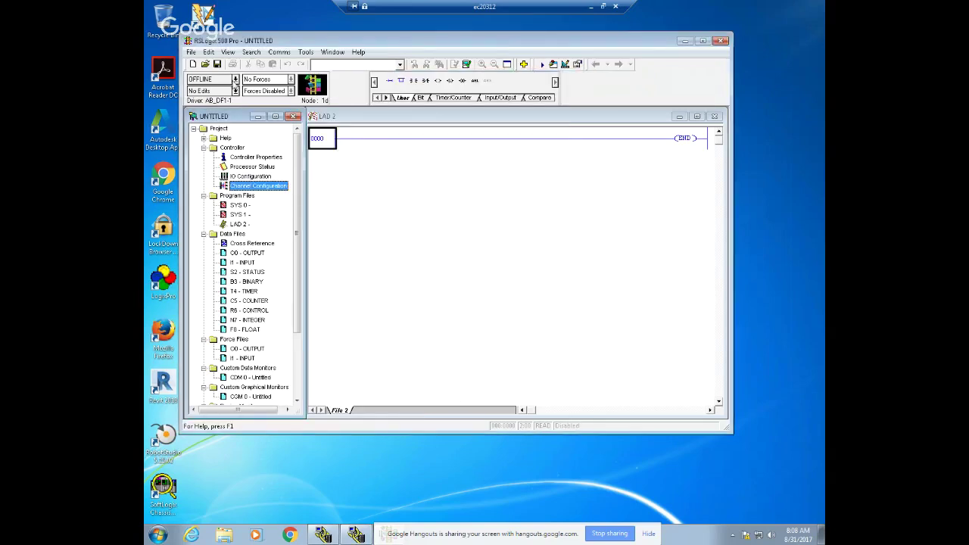
- Download the project with the changed Channel 0 and Channel 1 settings and apply the new channel configuration to the processor
click(235, 79)
click(232, 108)
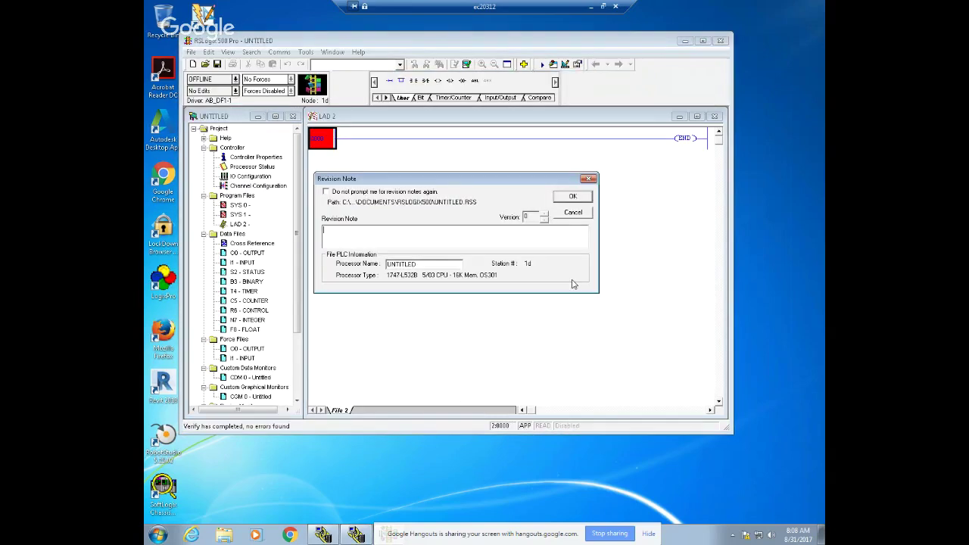
click(574, 197)
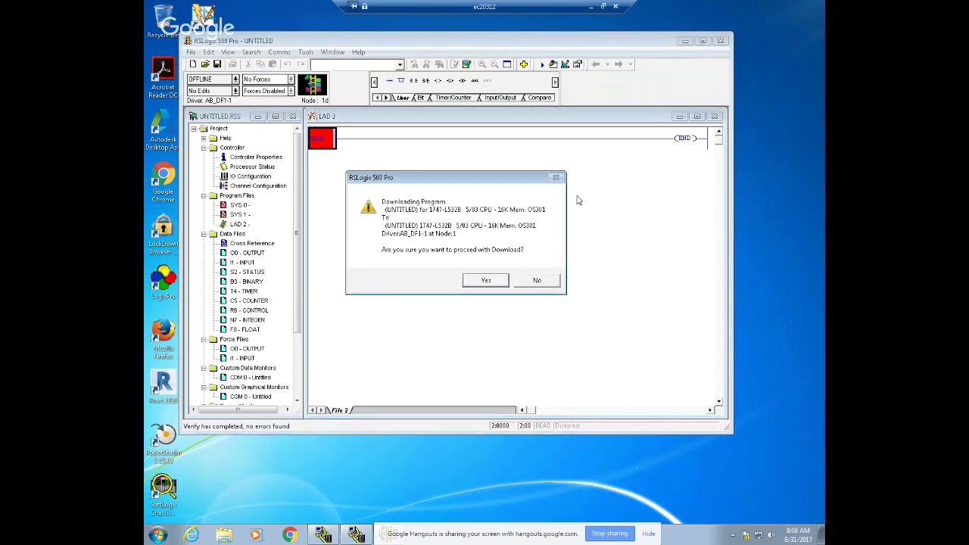
click(475, 282)
click(493, 261)
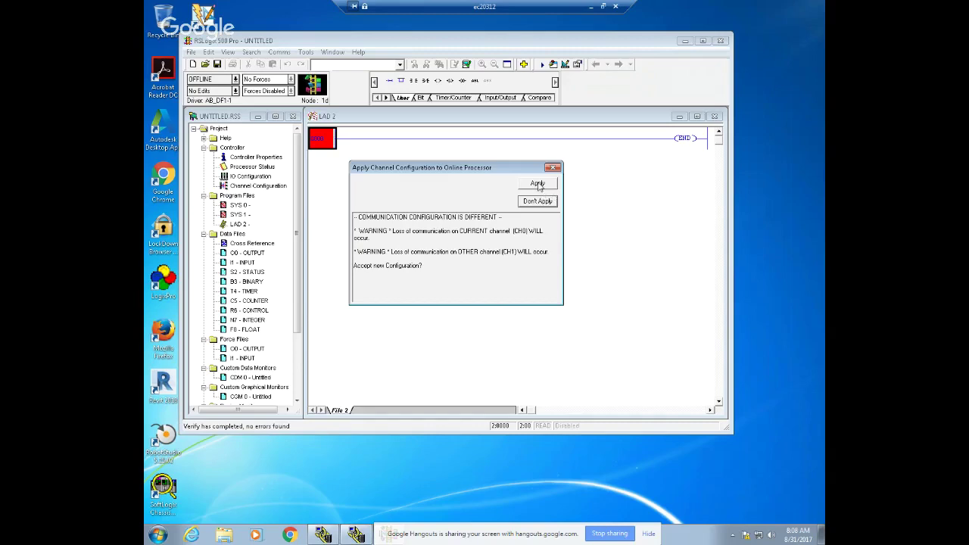
click(538, 184)
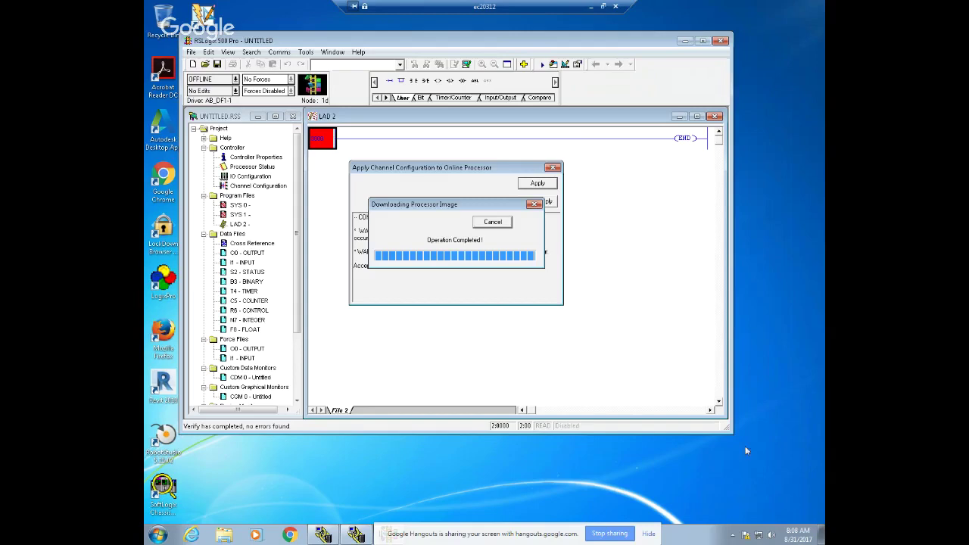
- Switch to RSLinx Classic, dismiss the open DF1 driver settings, and browse the AB_DF1-1 network in RSWho to check the SLC-5/03
click(732, 533)
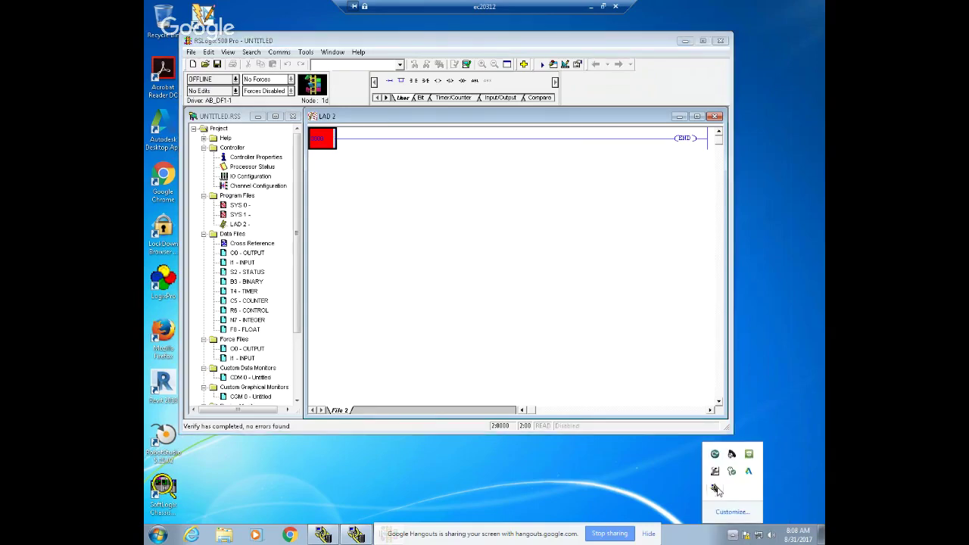
double_click(715, 488)
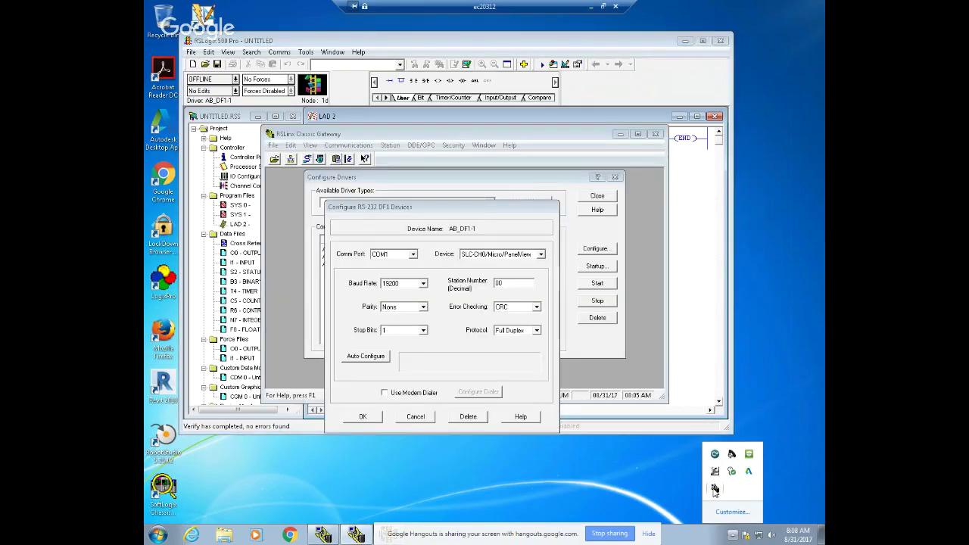
click(420, 415)
click(604, 196)
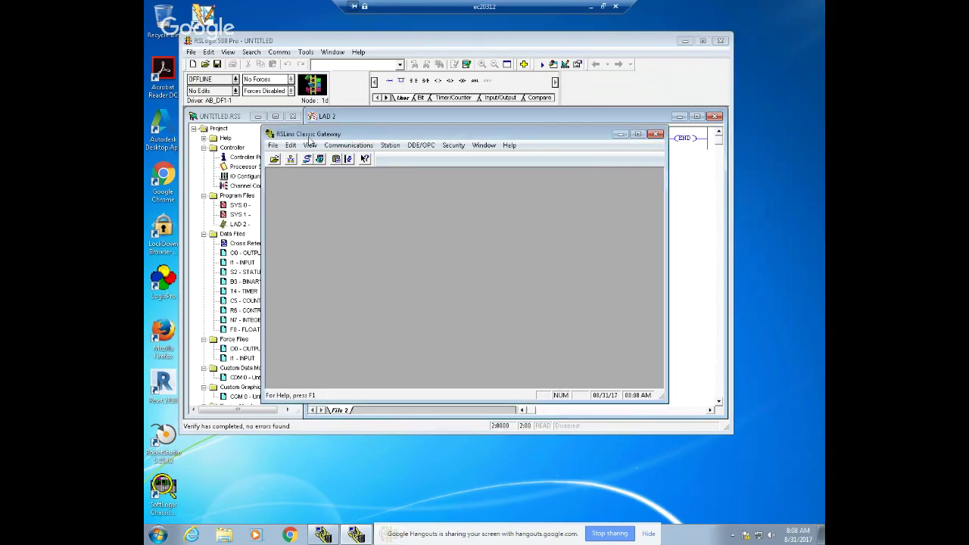
click(290, 159)
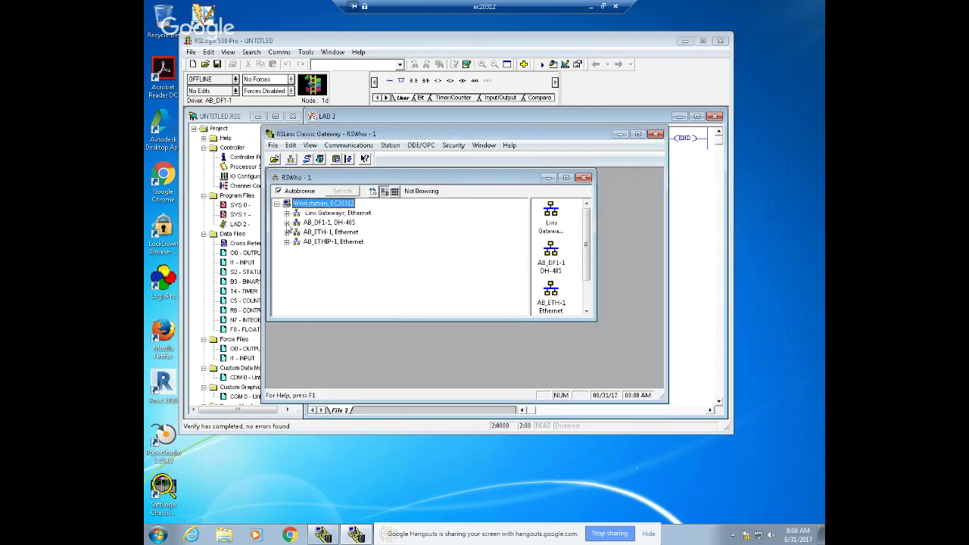
click(288, 223)
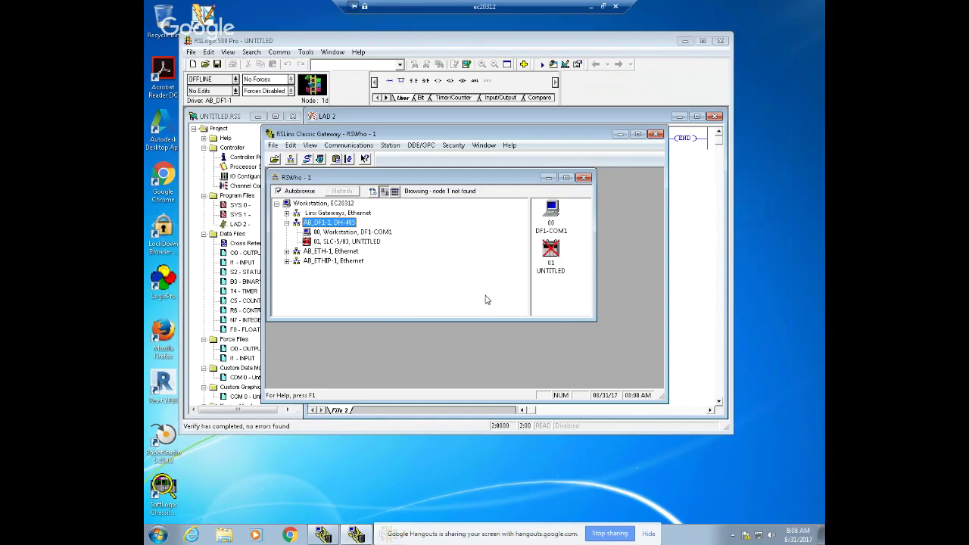
click(582, 177)
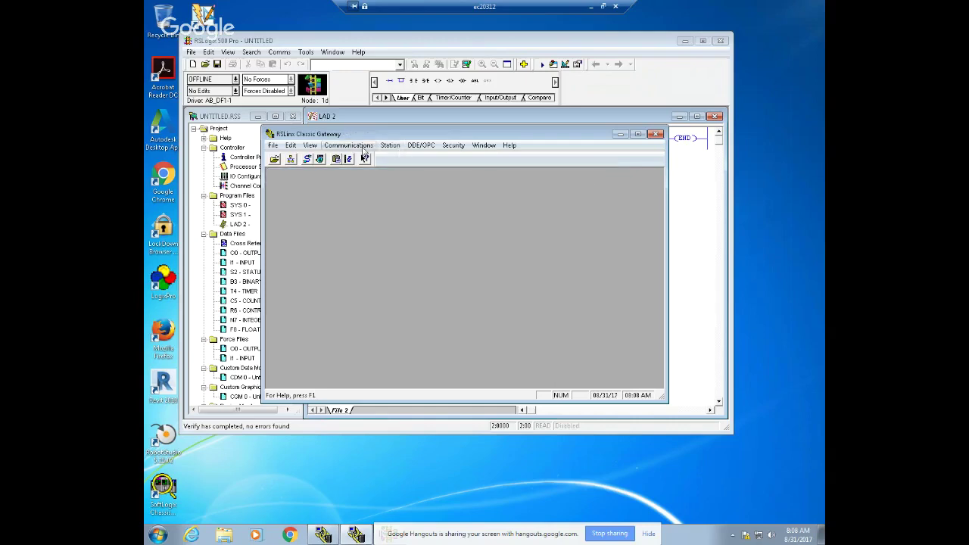
- Set the AB_DF1-1 driver's baud rate to 1200, run Auto-Configure and accept the driver settings
click(348, 144)
click(377, 174)
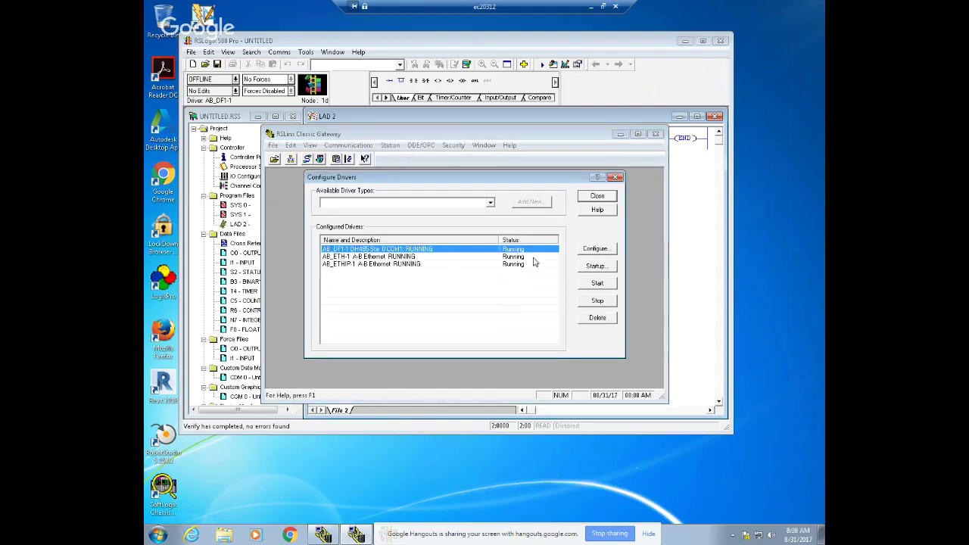
click(587, 252)
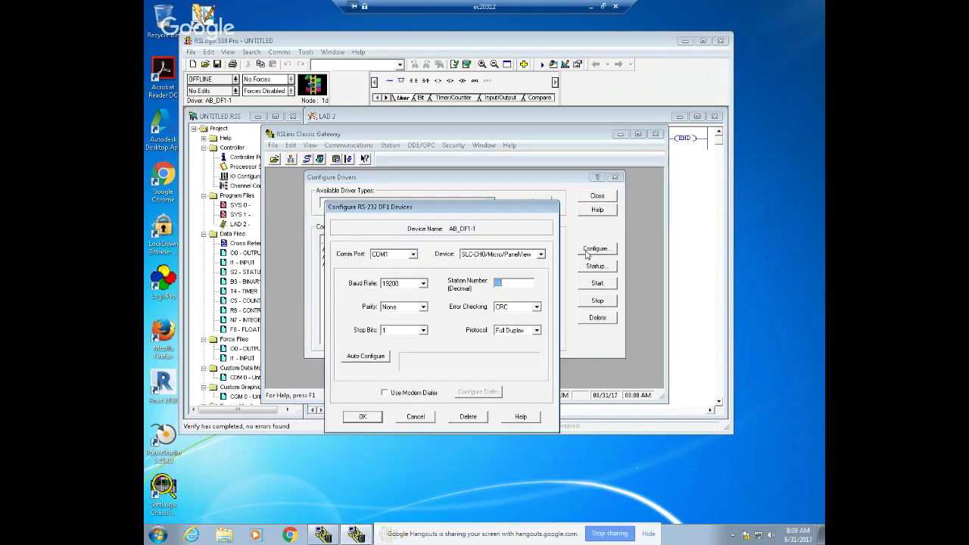
click(423, 283)
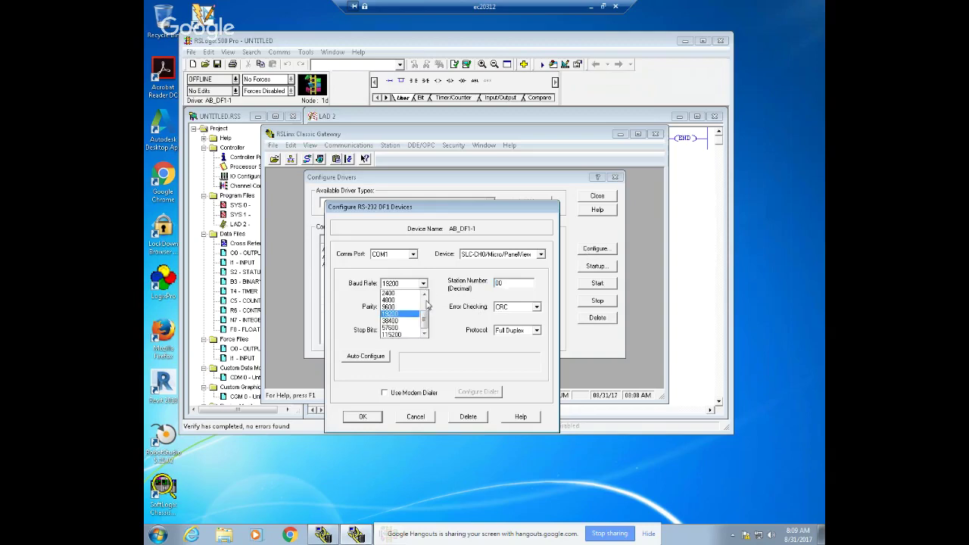
scroll(424, 310, up, 2)
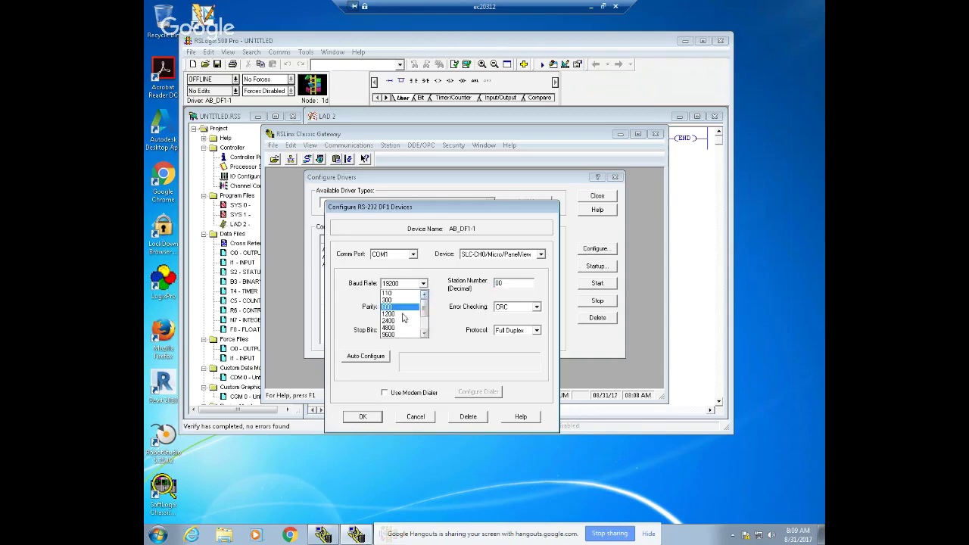
click(403, 314)
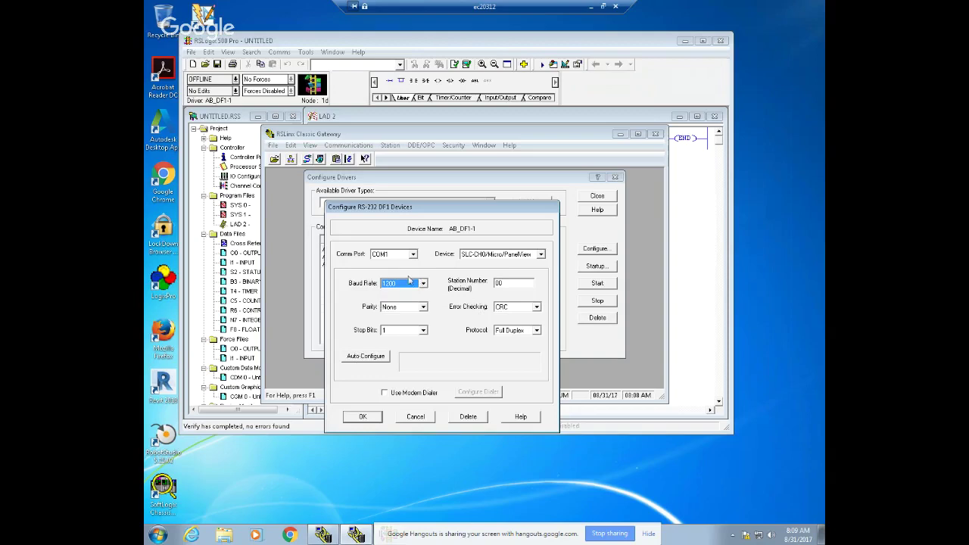
click(361, 357)
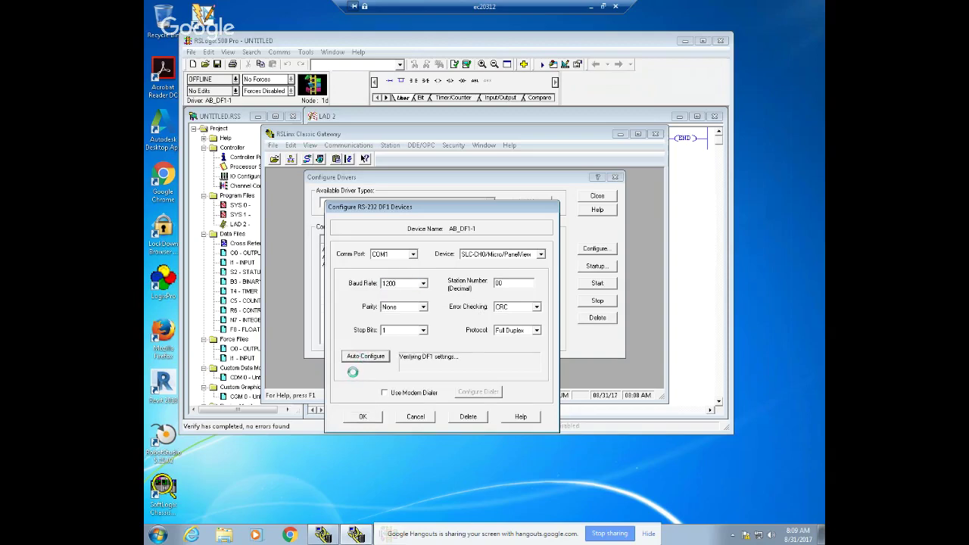
click(362, 417)
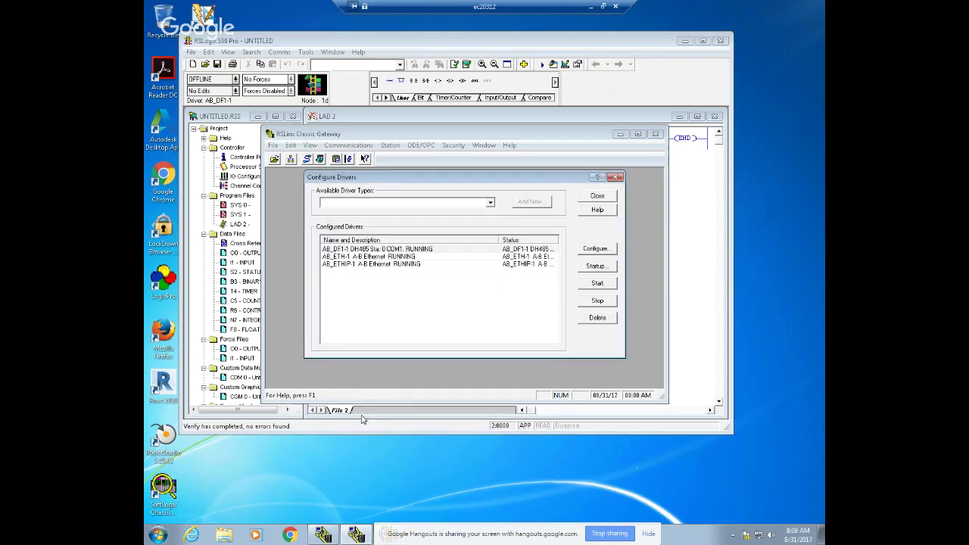
- Switch back to RSLogix 500, set the Channel 0 system baud rate to 19200 and accept the channel configuration
click(532, 42)
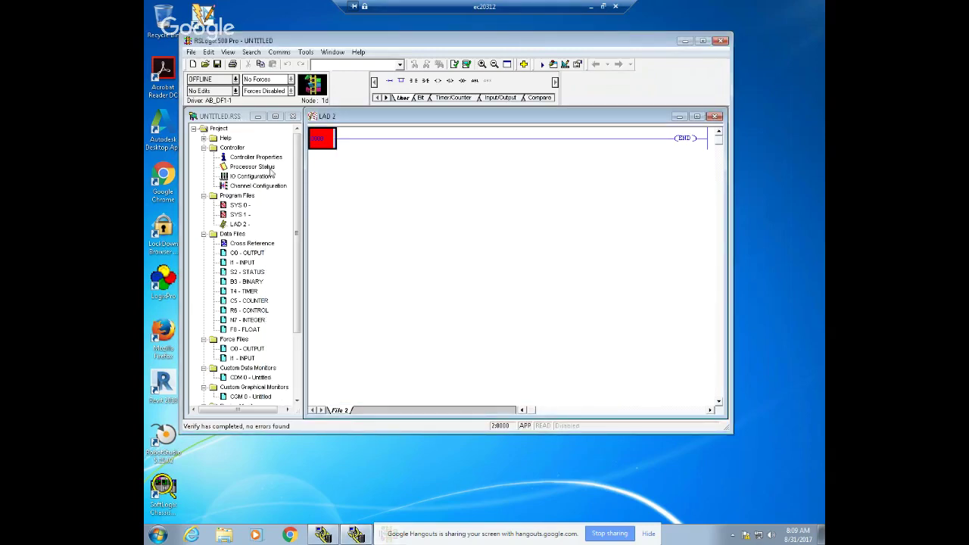
double_click(247, 186)
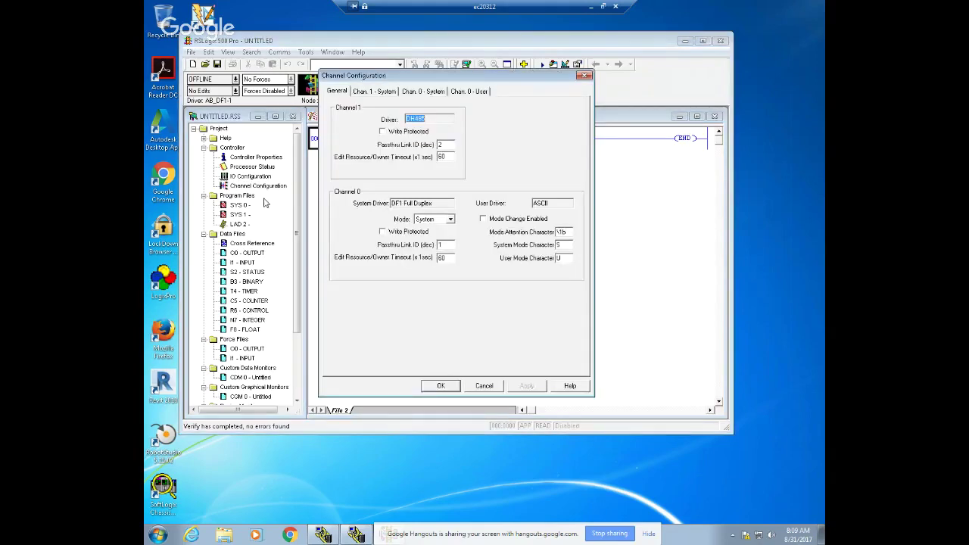
click(417, 92)
click(398, 123)
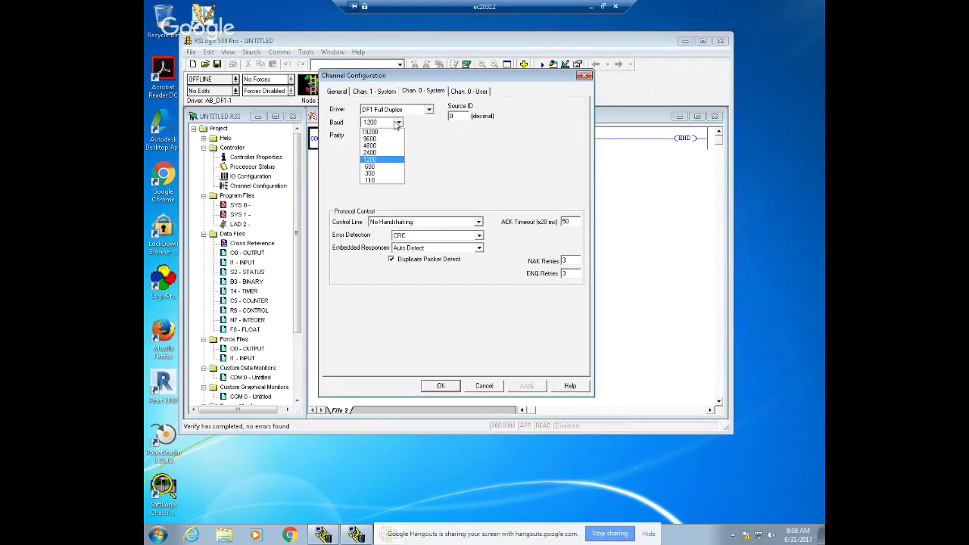
click(371, 131)
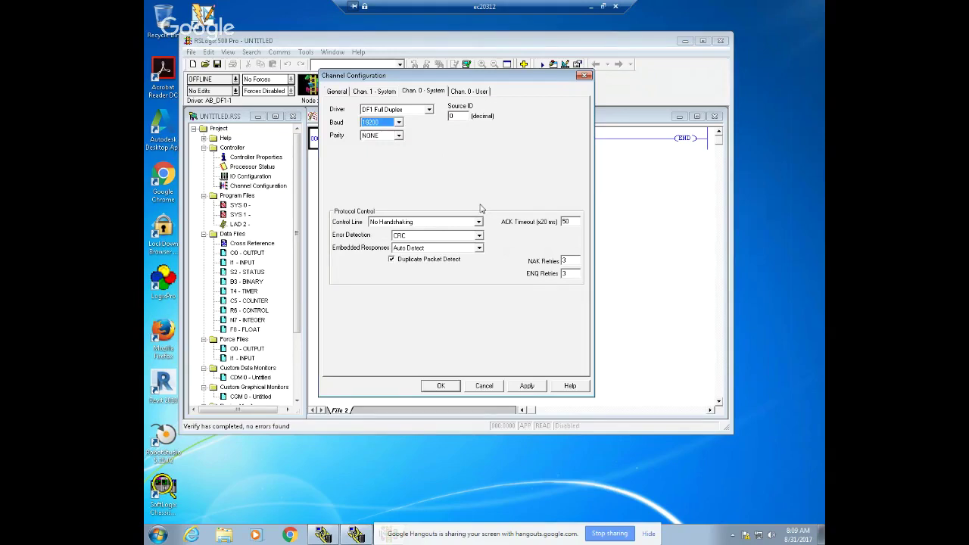
click(527, 387)
click(442, 387)
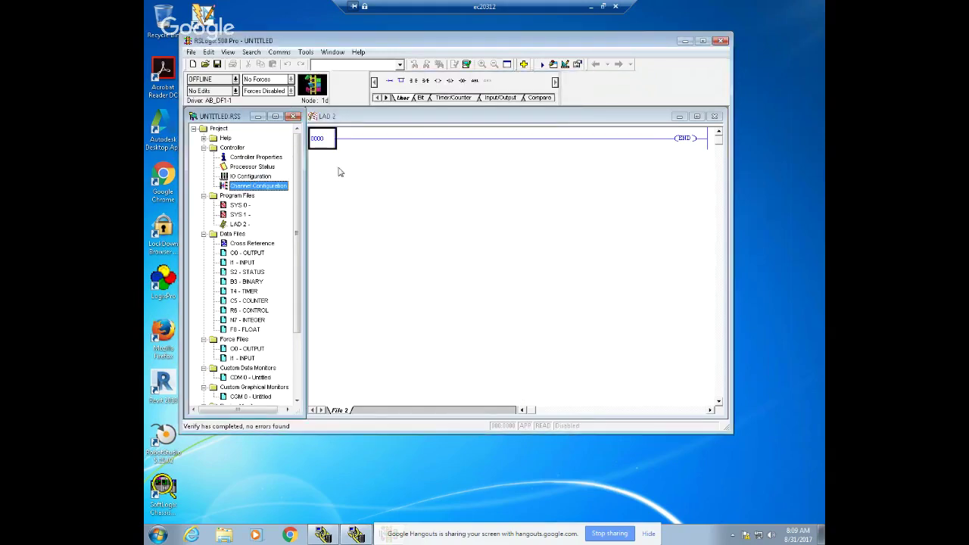
- Download the project with the 19200 baud Channel 0 setting and apply the new channel configuration to the online processor
click(235, 80)
click(237, 108)
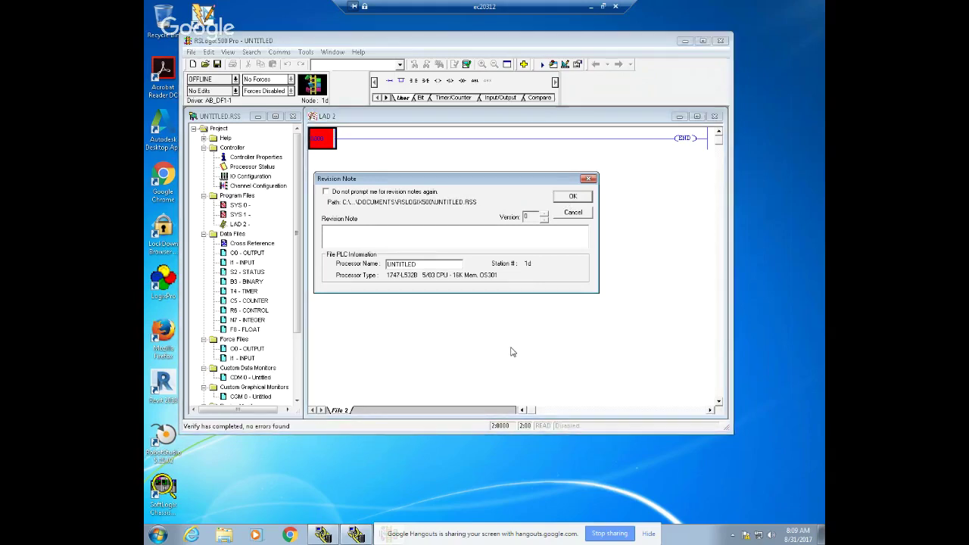
key(Return)
click(485, 281)
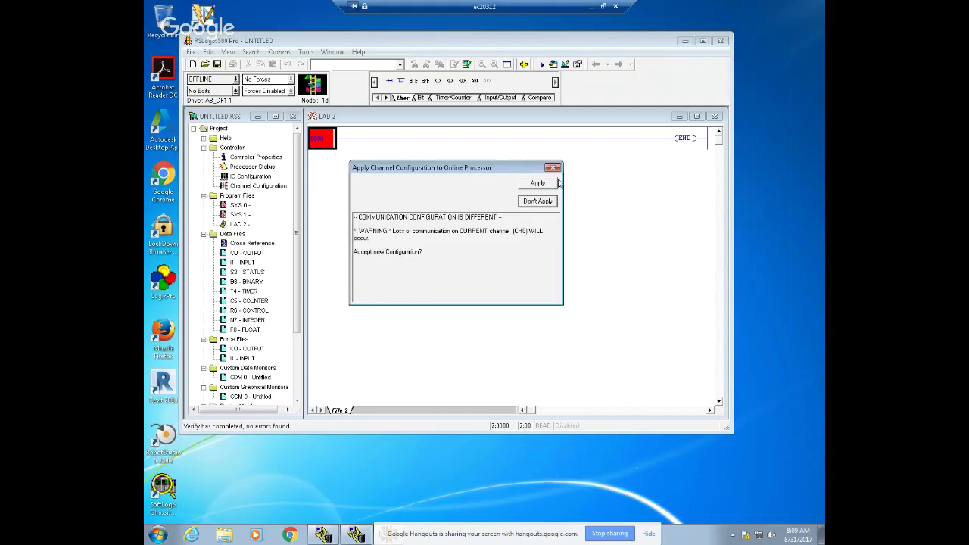
click(537, 185)
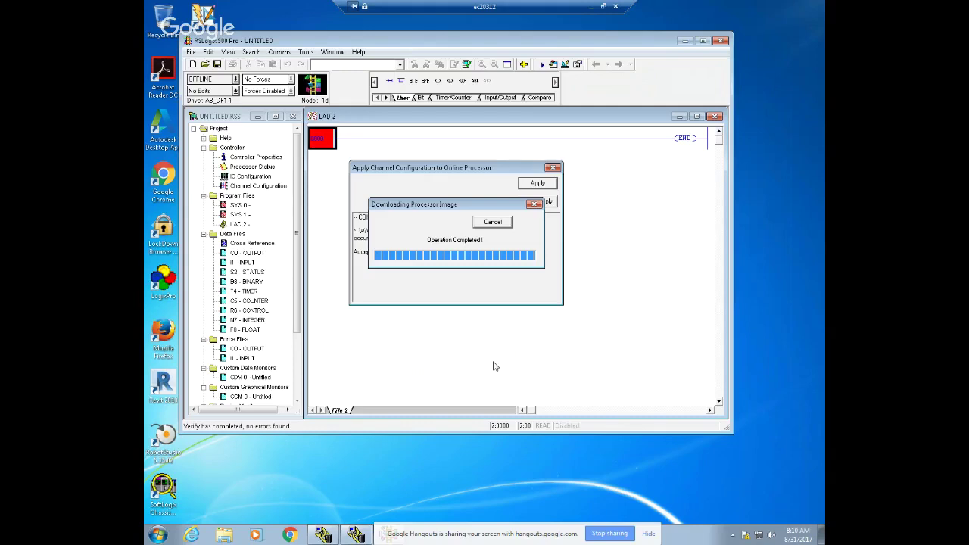
- Return to RSLinx Classic, set the AB_DF1-1 driver's baud rate to 19200 and close the driver configuration
click(736, 535)
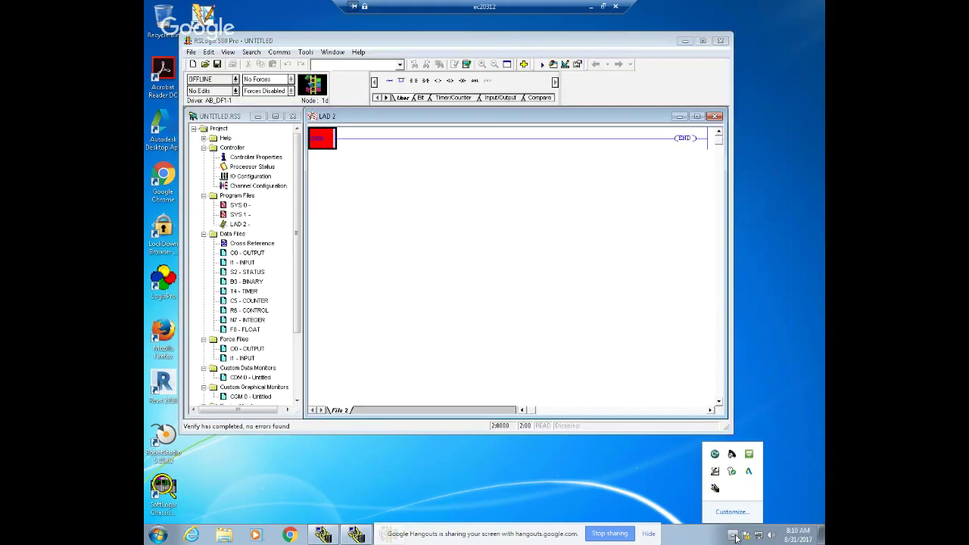
click(714, 488)
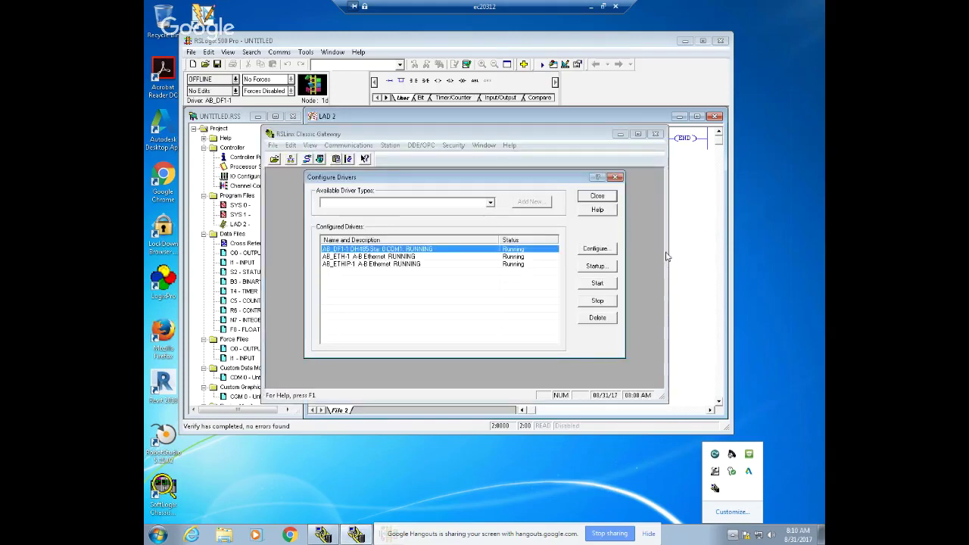
click(595, 248)
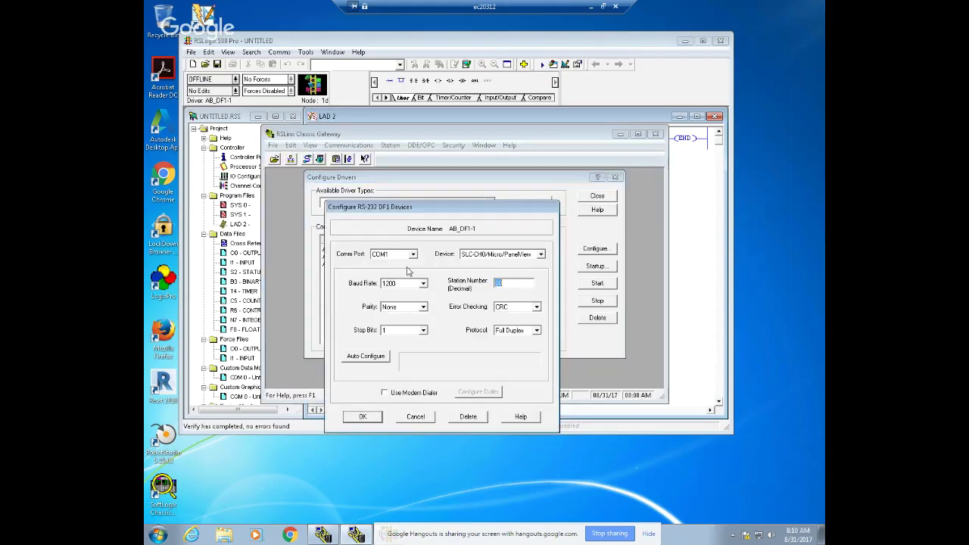
click(412, 254)
click(424, 283)
click(410, 321)
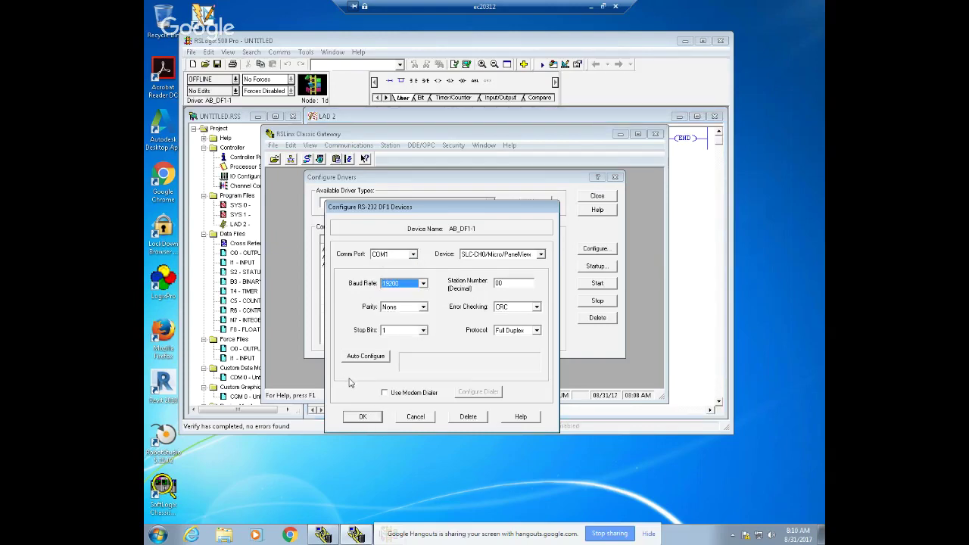
click(363, 417)
click(597, 195)
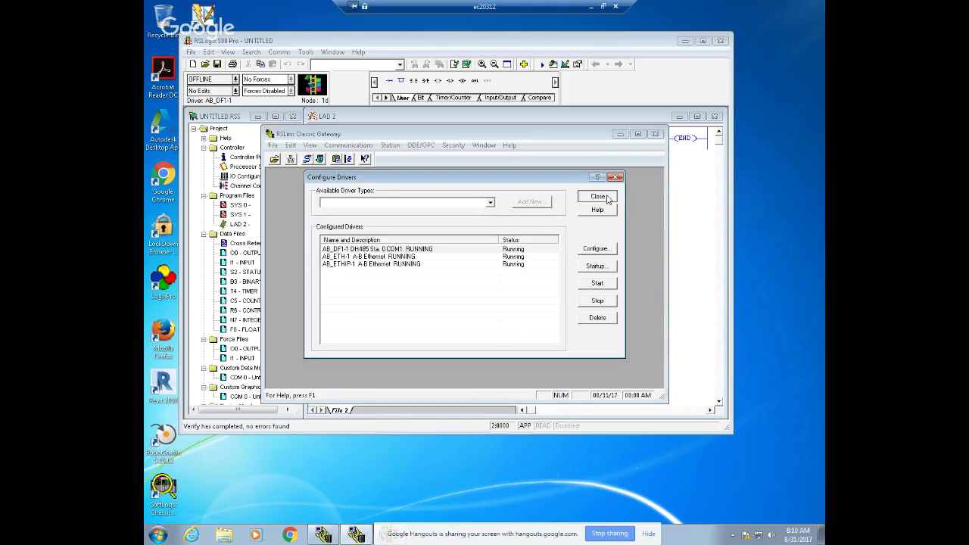
- Switch to RSLogix 500 and go online with the SLC-5/03 at node 1 on AB_DF1-1 through the system communications
click(470, 44)
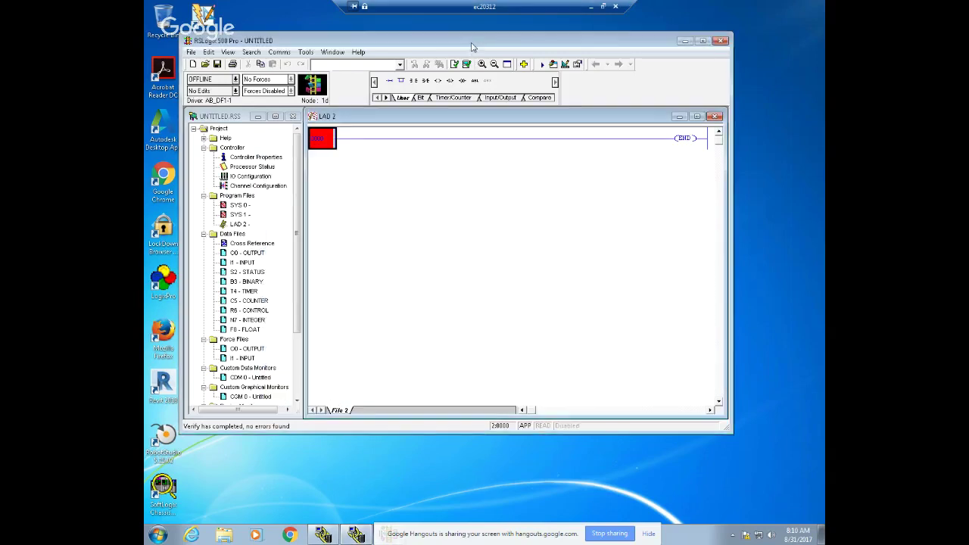
click(278, 52)
click(310, 63)
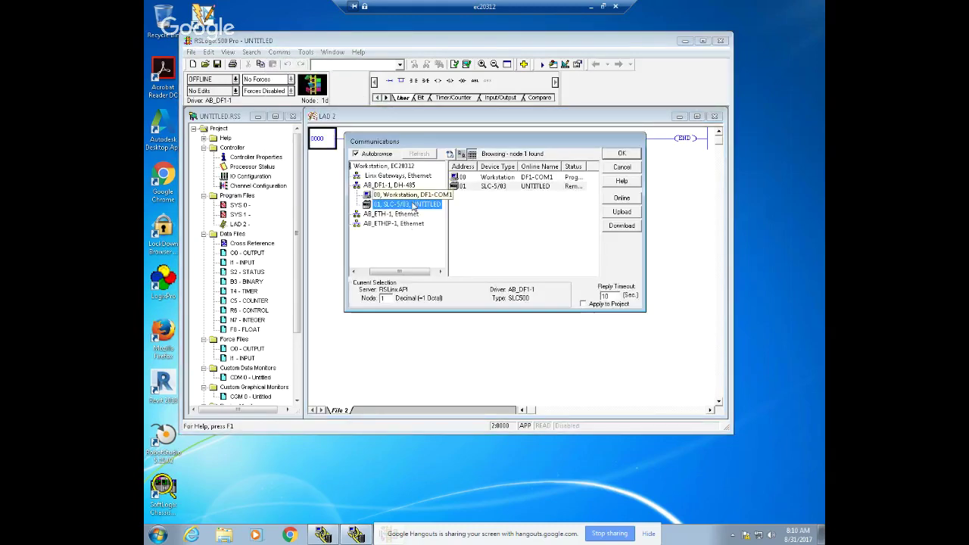
click(624, 198)
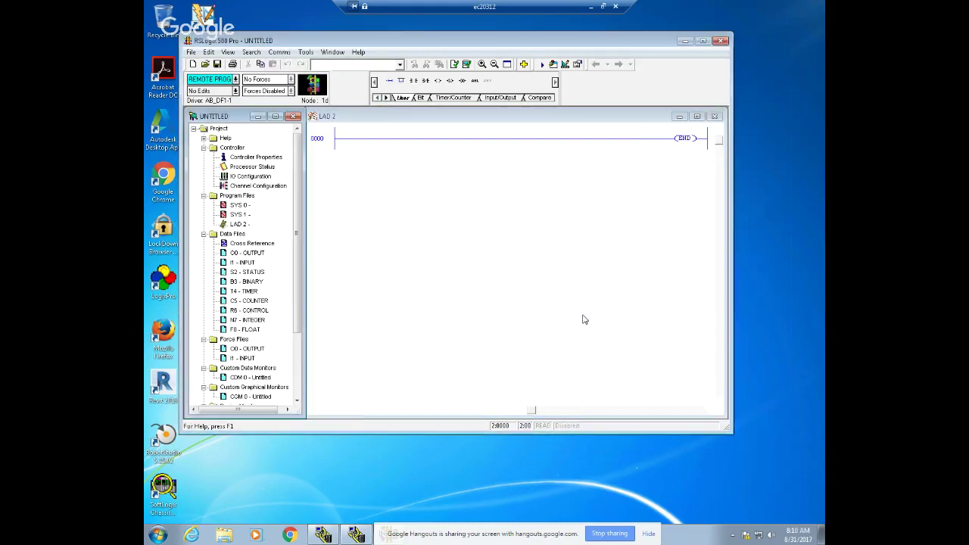
- Change the online processor from Remote Program to Run mode and confirm the mode change
click(236, 78)
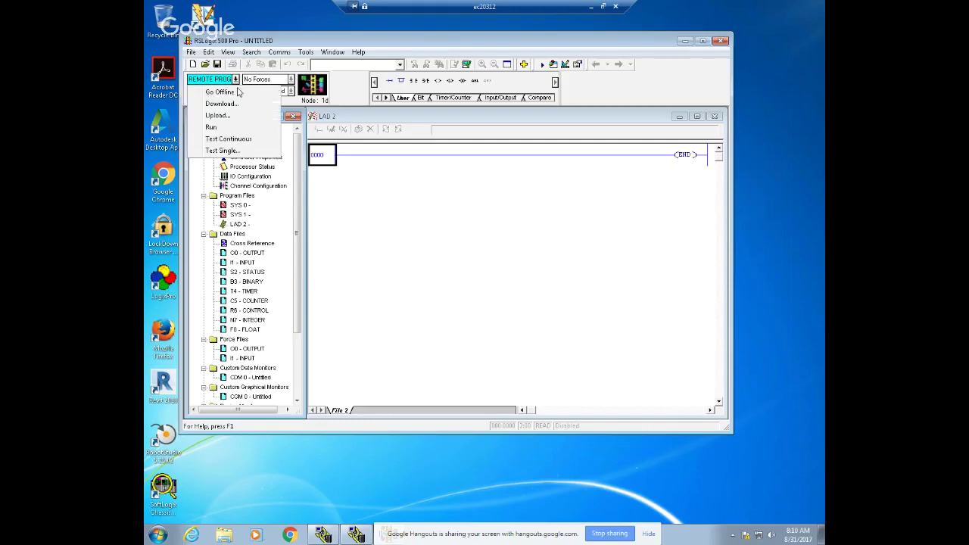
click(231, 126)
click(492, 265)
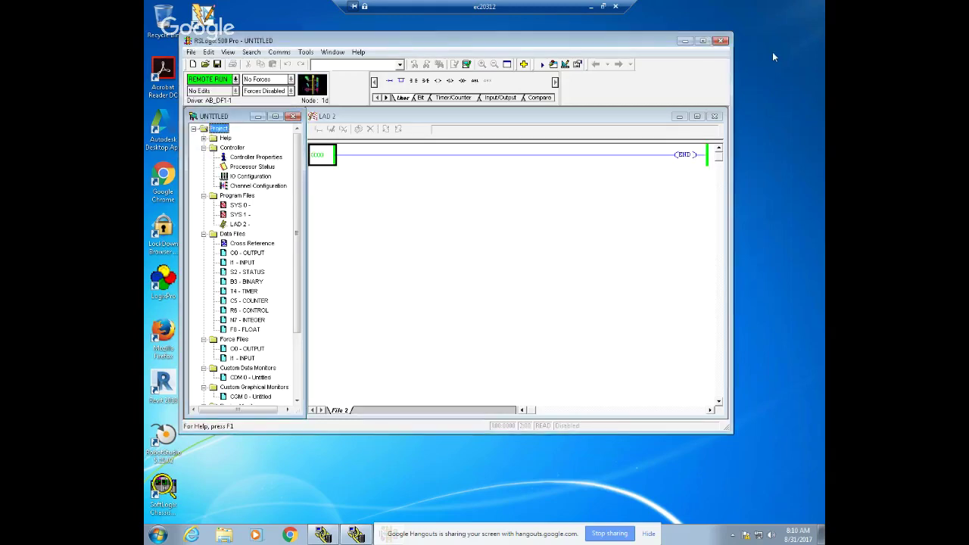
- Close RSLogix 500, open the Windows Devices and Printers window and move it clear over the desktop
click(720, 41)
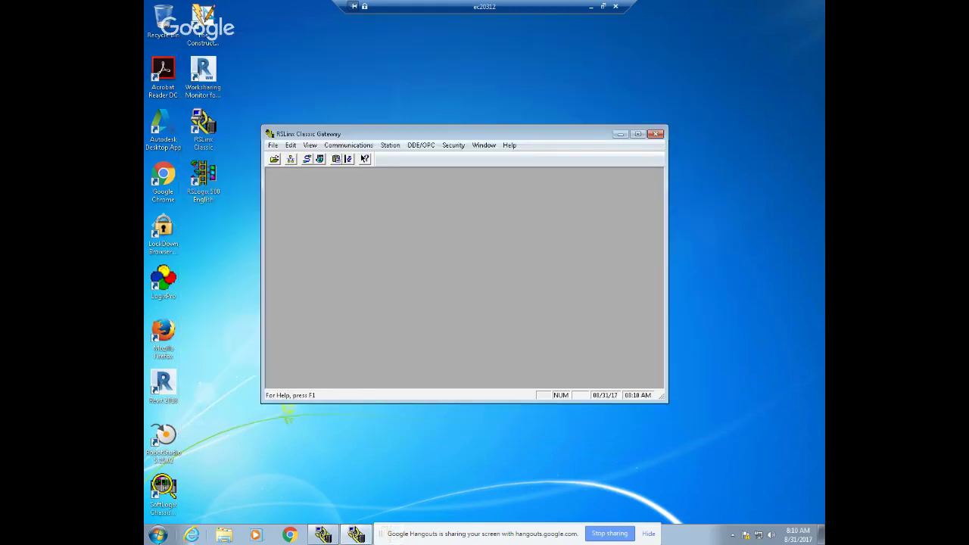
click(158, 535)
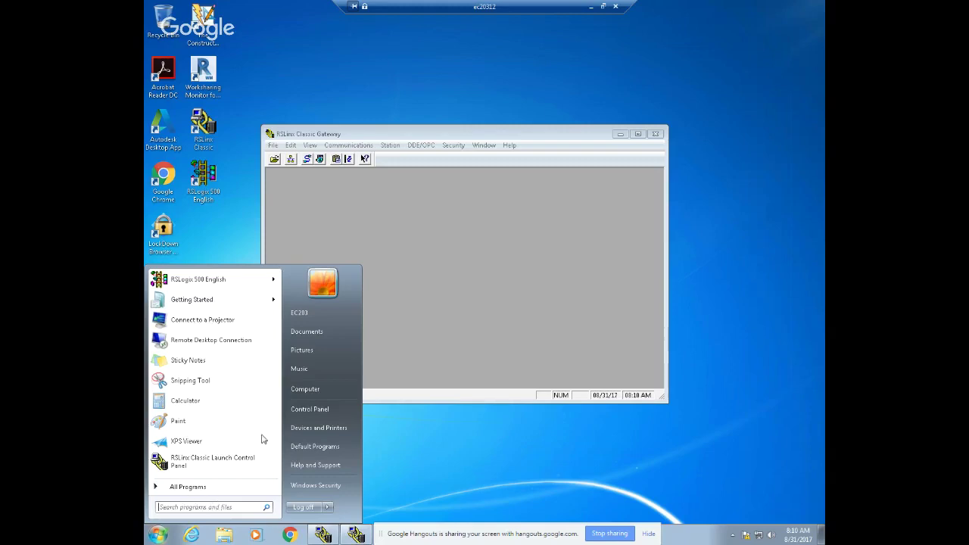
click(319, 427)
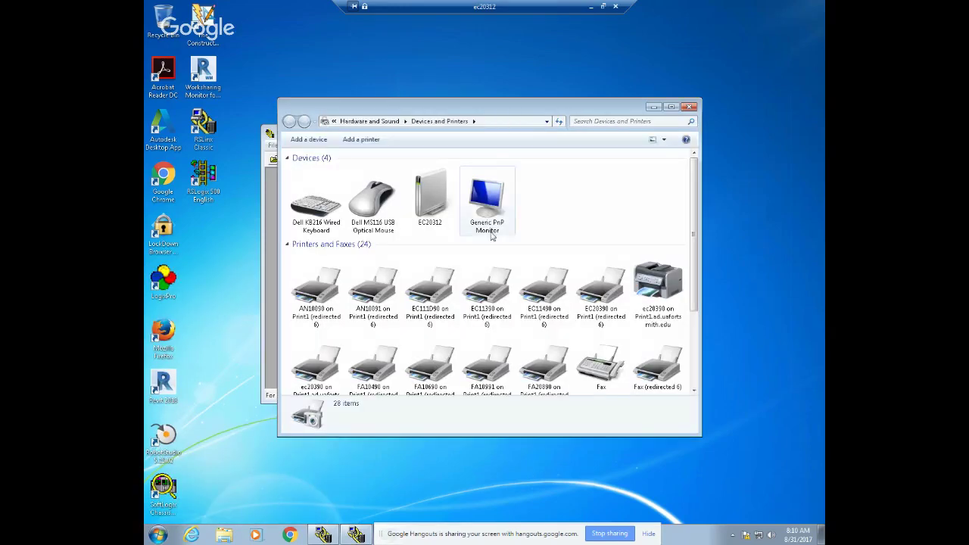
drag(532, 108, 473, 64)
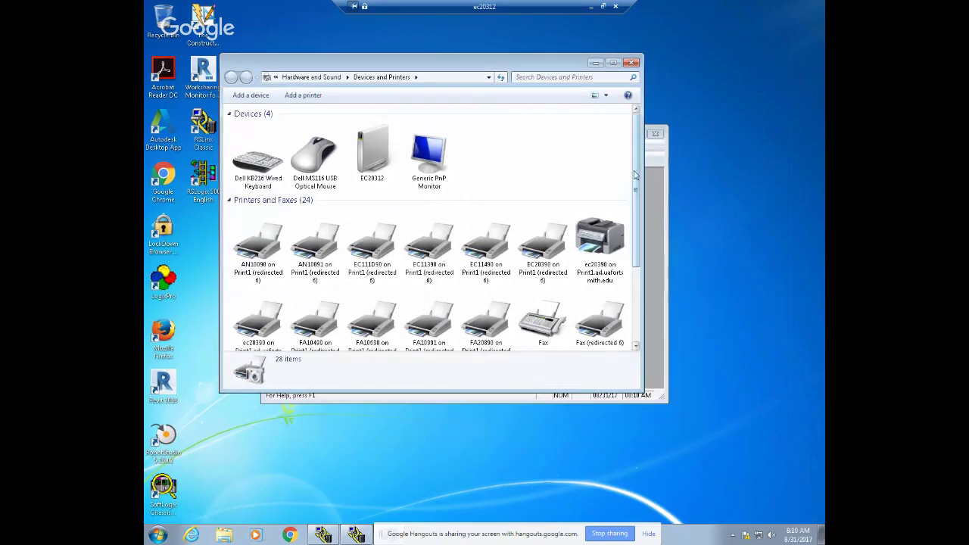
- Look through all the devices and printers listed for the PC and close the Devices and Printers window
scroll(628, 219, down, 3)
scroll(628, 219, up, 3)
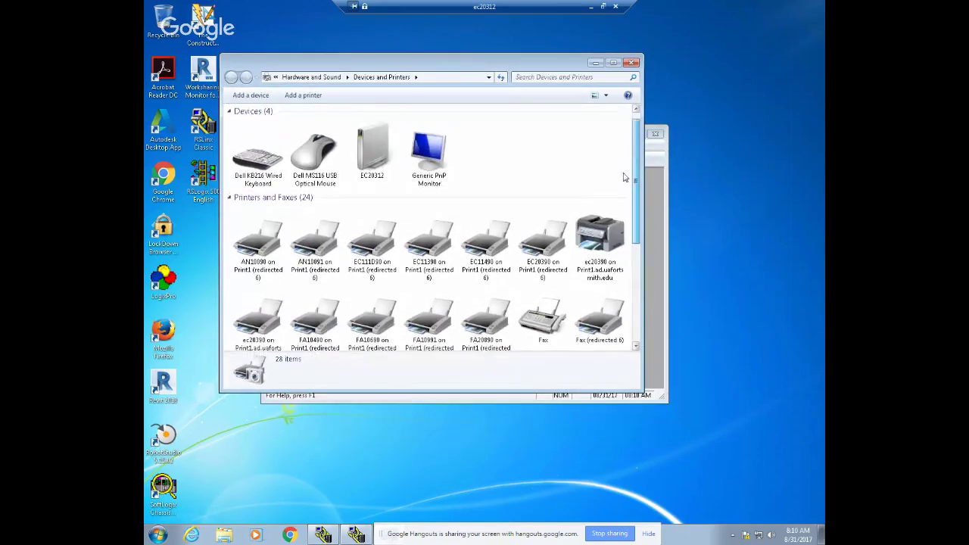
scroll(641, 243, down, 2)
drag(639, 242, 650, 318)
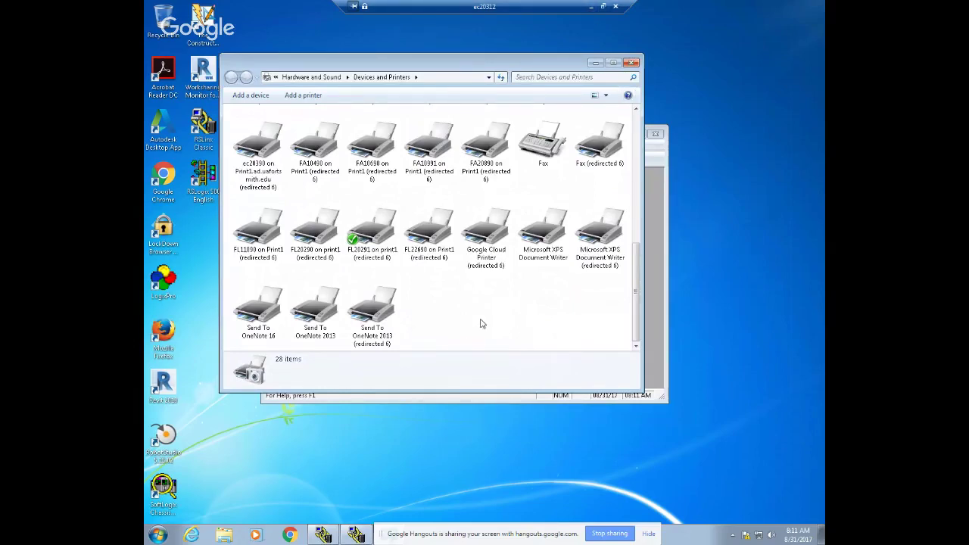
click(632, 63)
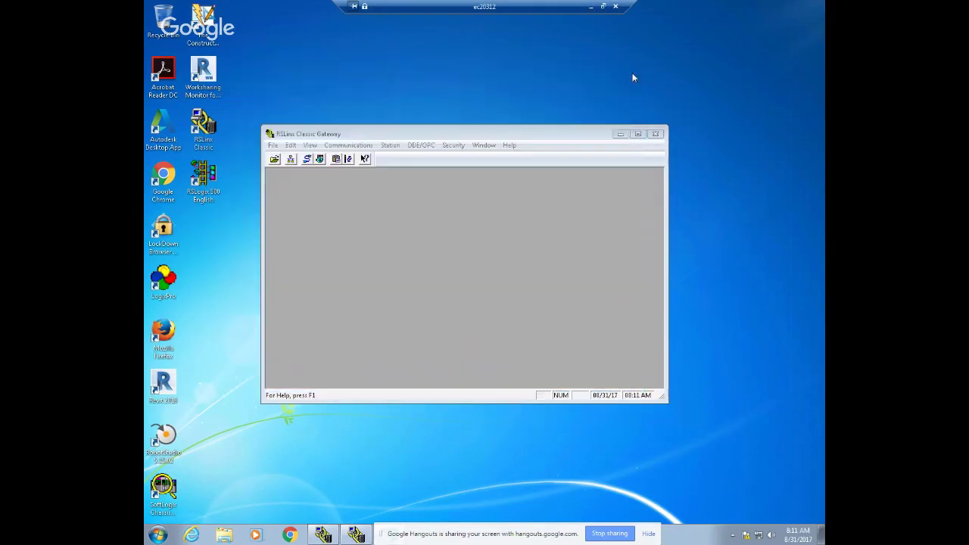
- Review the RS-232 DF1 settings of the AB_DF1-1 driver in RSLinx Classic and cancel out of them
click(346, 144)
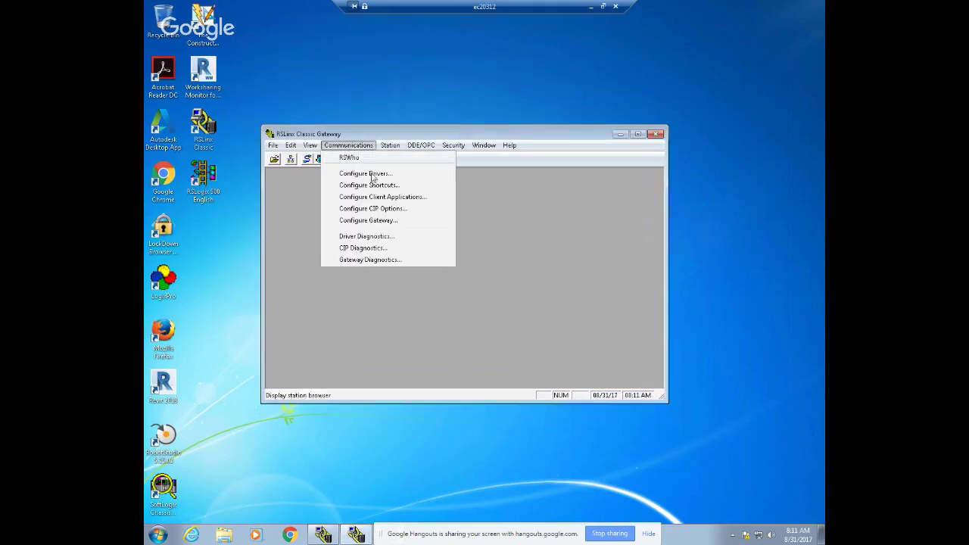
click(366, 173)
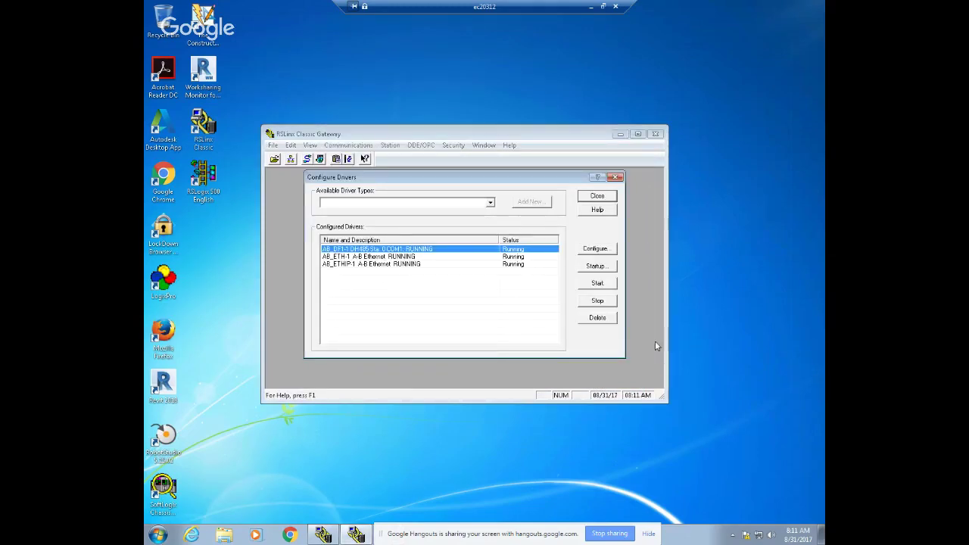
click(595, 248)
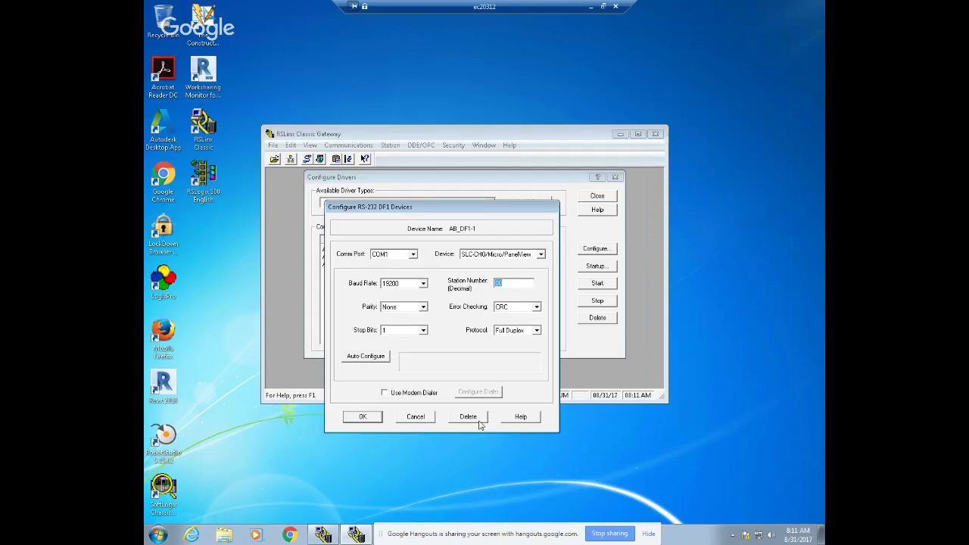
click(427, 421)
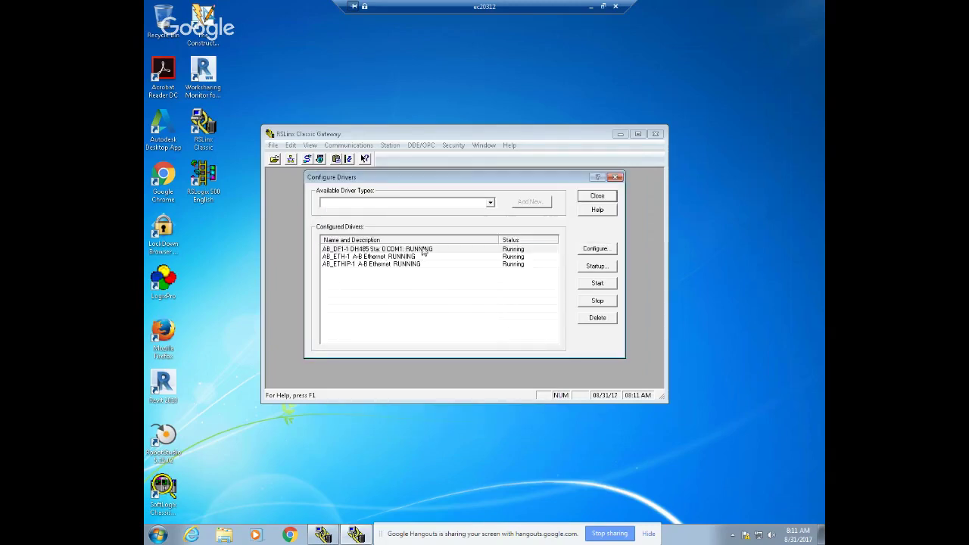
- Reopen the AB_DF1-1 driver configuration, examine the available comm ports, reselect COM1 and cancel the dialog
click(604, 250)
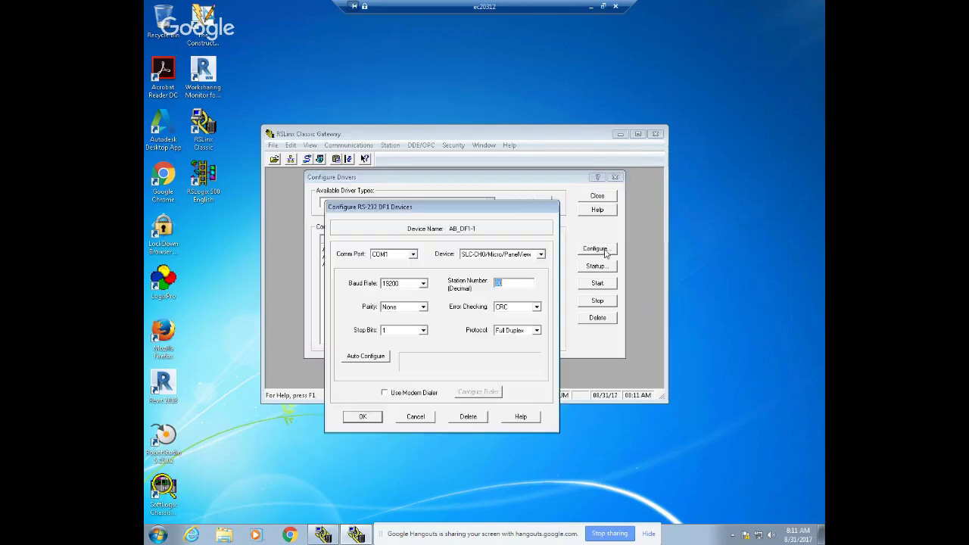
click(413, 255)
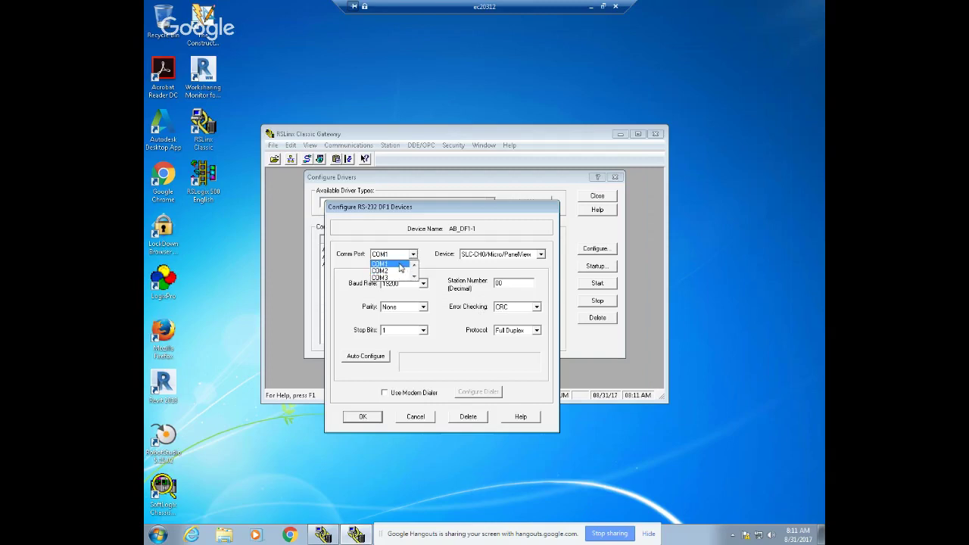
click(399, 265)
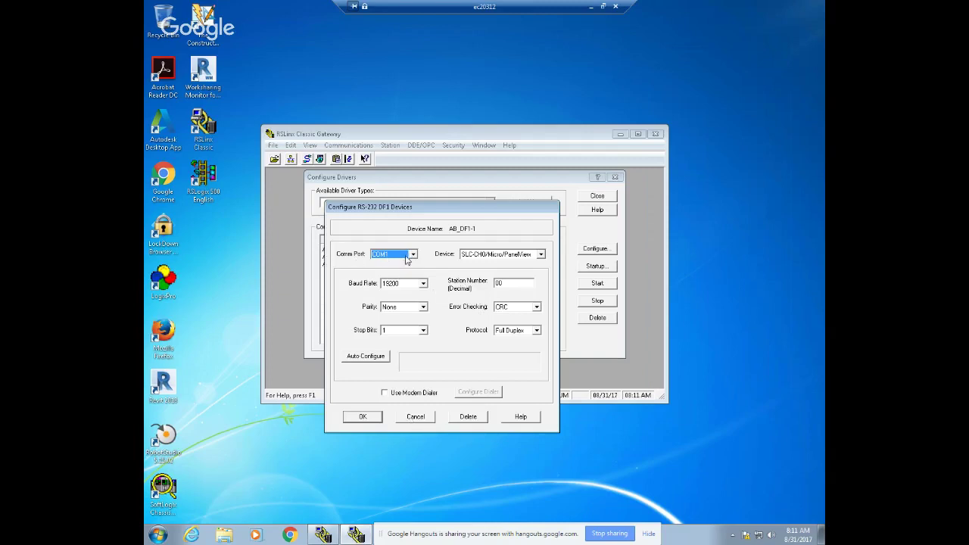
click(418, 418)
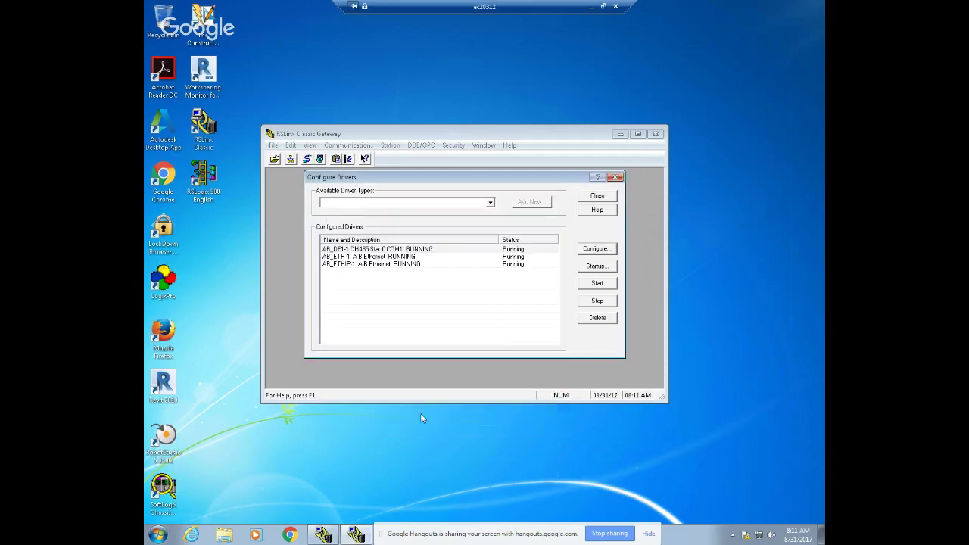
- Restore the remote desktop session to a smaller window, switch to Google Hangouts in Chrome and leave the call
click(602, 6)
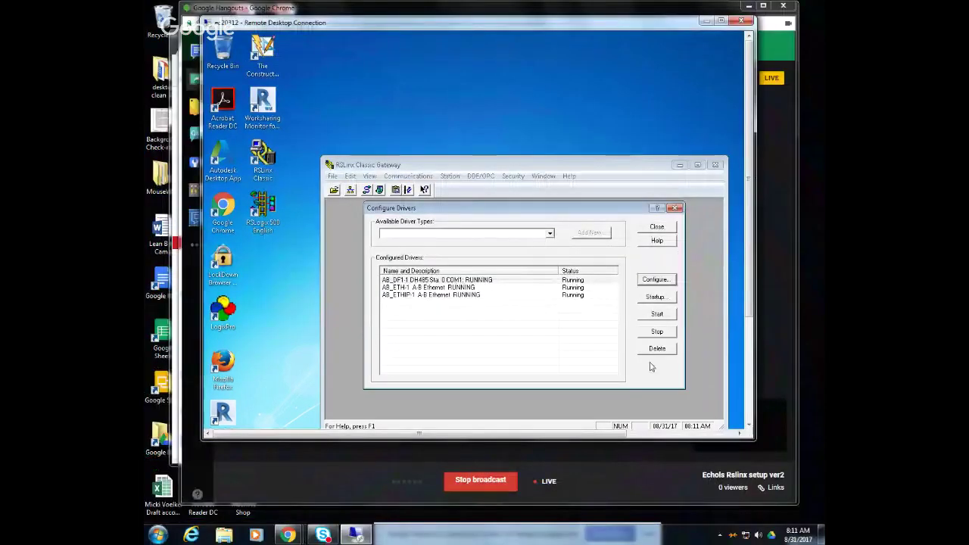
click(616, 483)
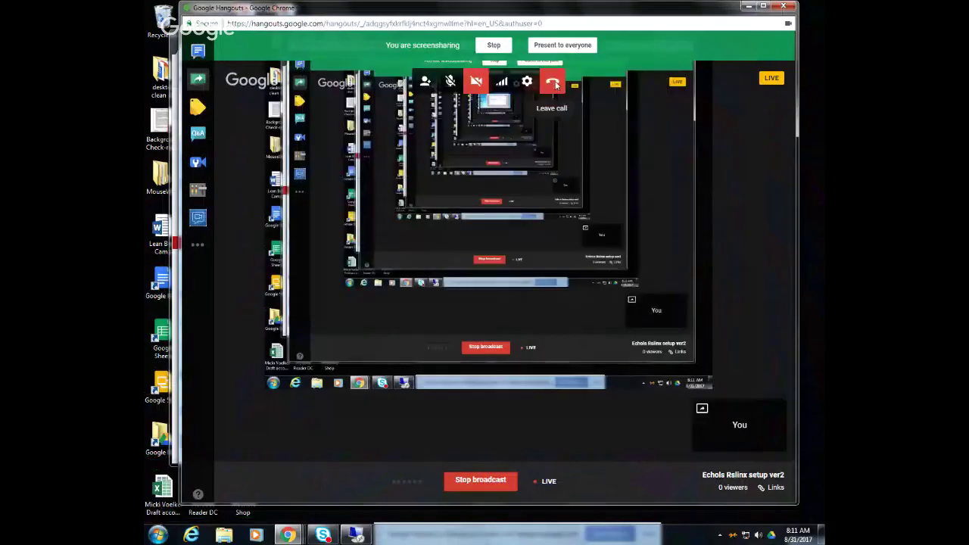
click(553, 81)
click(400, 292)
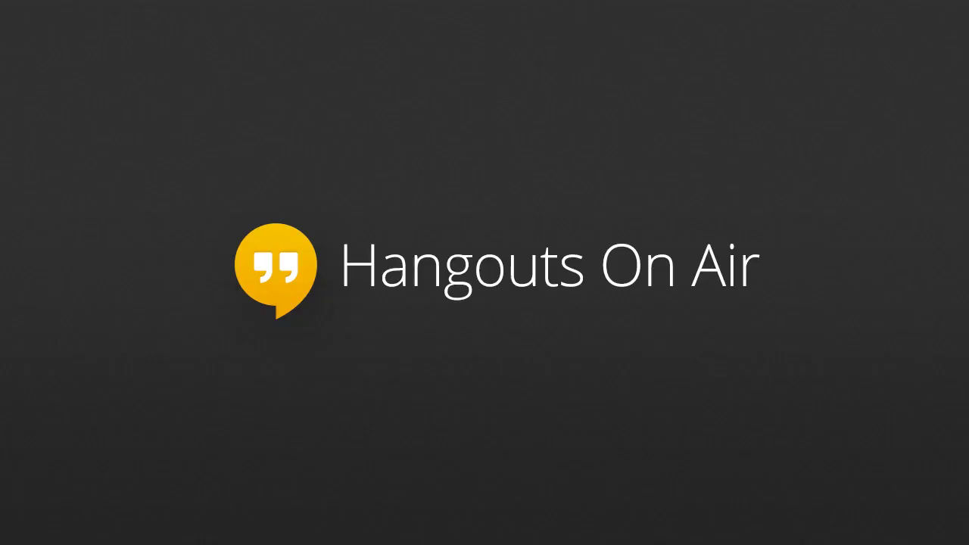